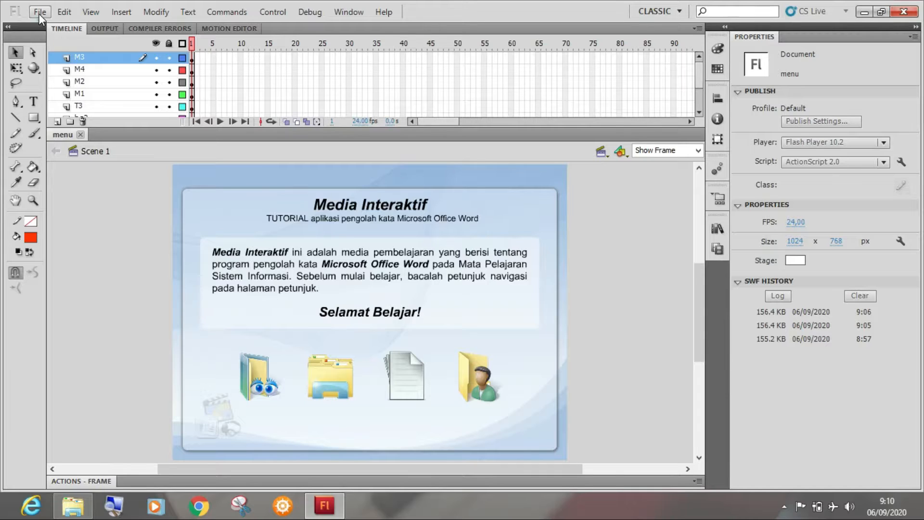
Open the recent petunjuk document and set the stage view to Show Frame.
left_click(39, 12)
mouse_move(110, 76)
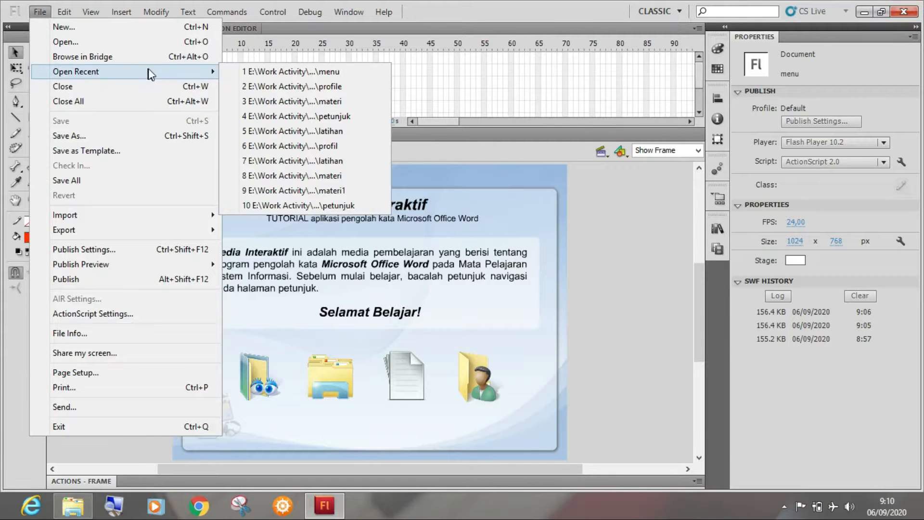
left_click(323, 119)
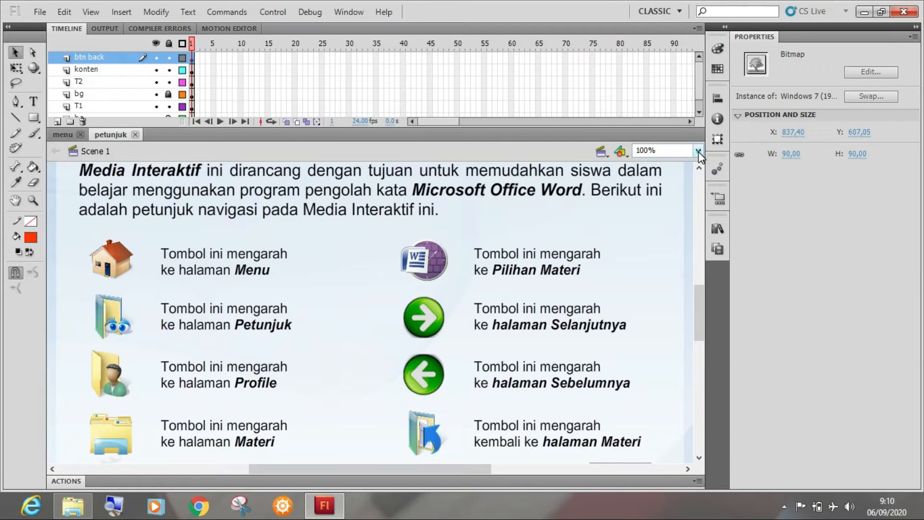
left_click(697, 151)
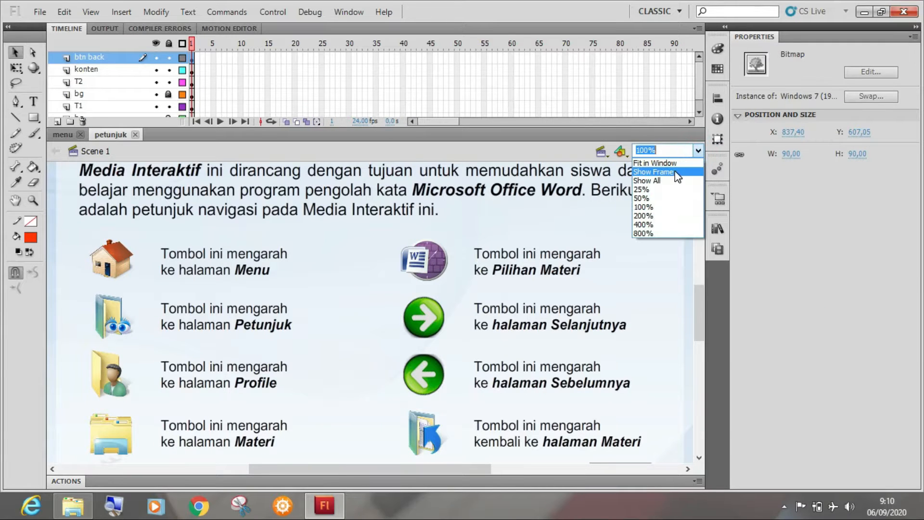
left_click(674, 169)
left_click(620, 235)
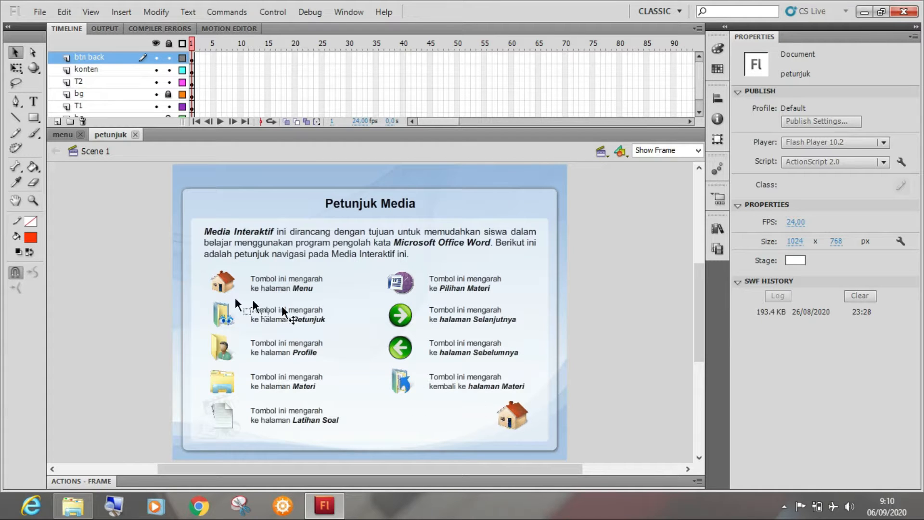
left_click(225, 384)
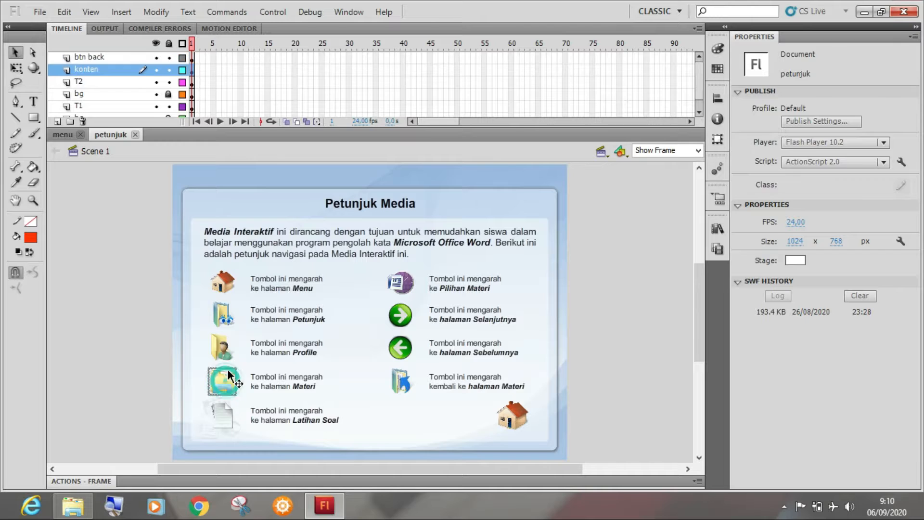
left_click(225, 348)
left_click(225, 316)
left_click(230, 284)
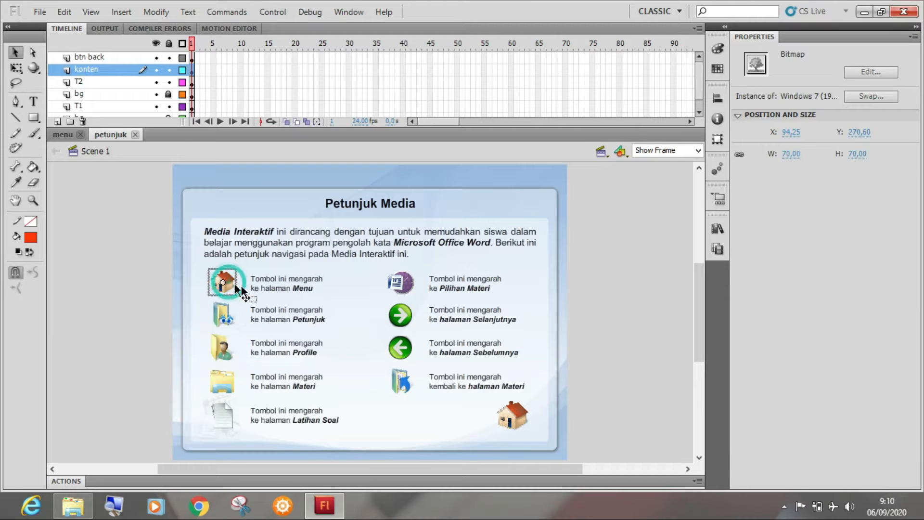
left_click(587, 272)
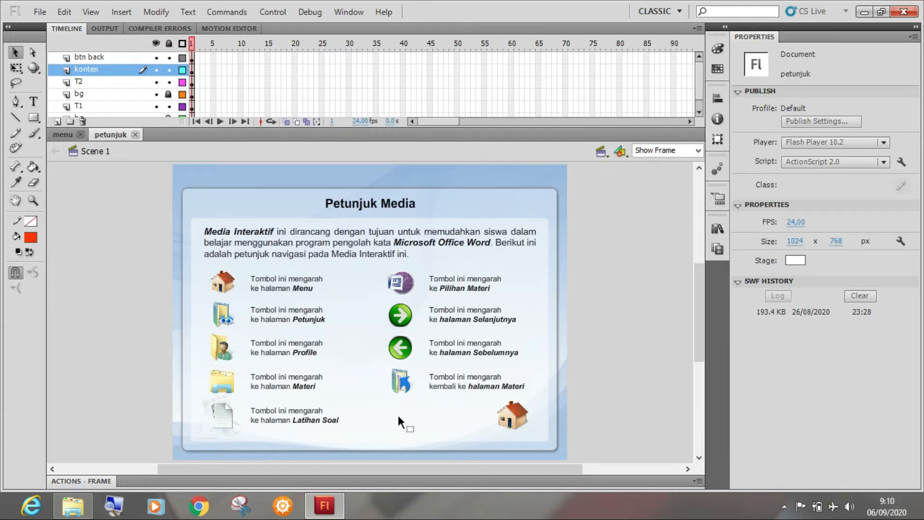
Convert the large house bitmap on the btn back layer into a Button symbol named "btn menu".
left_click(516, 423)
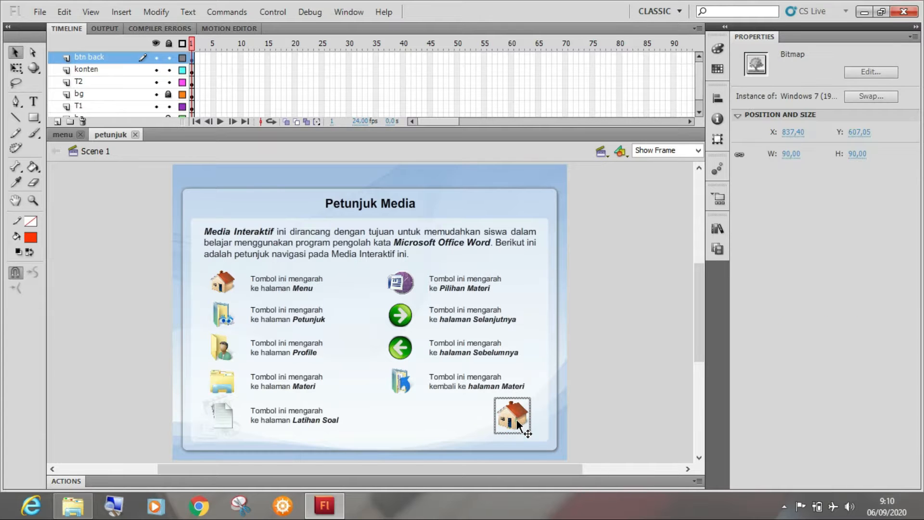
key("ctrl+=")
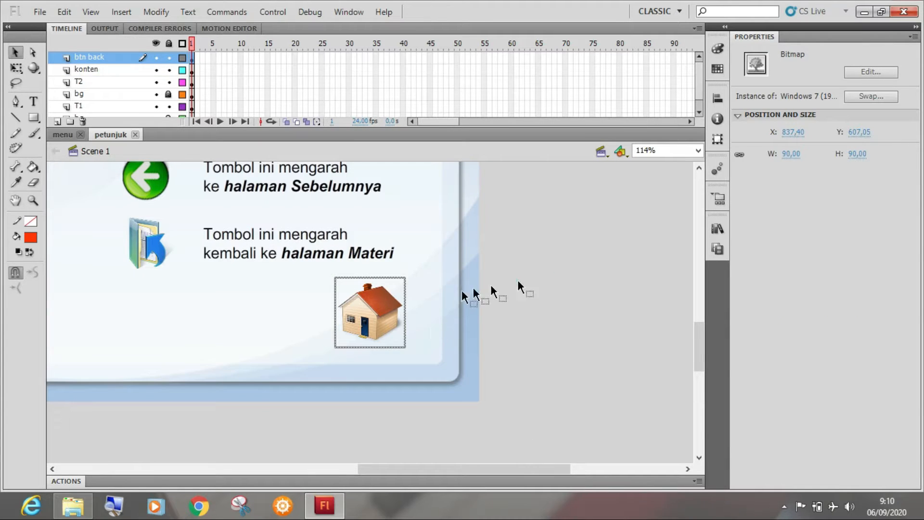
left_click(557, 272)
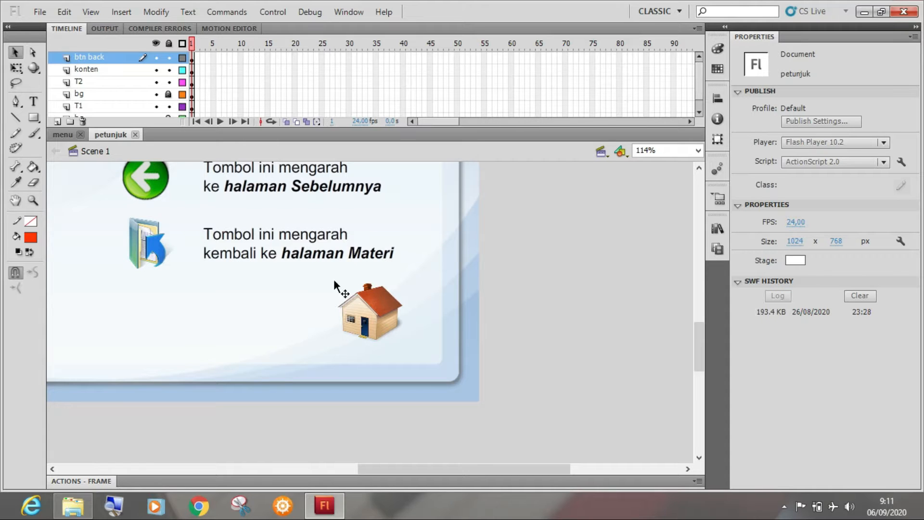
left_click(562, 296)
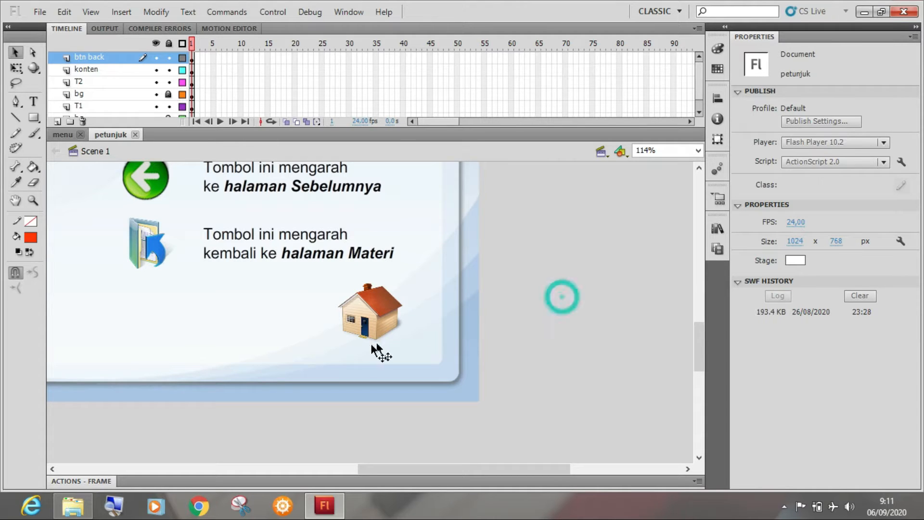
left_click(364, 315)
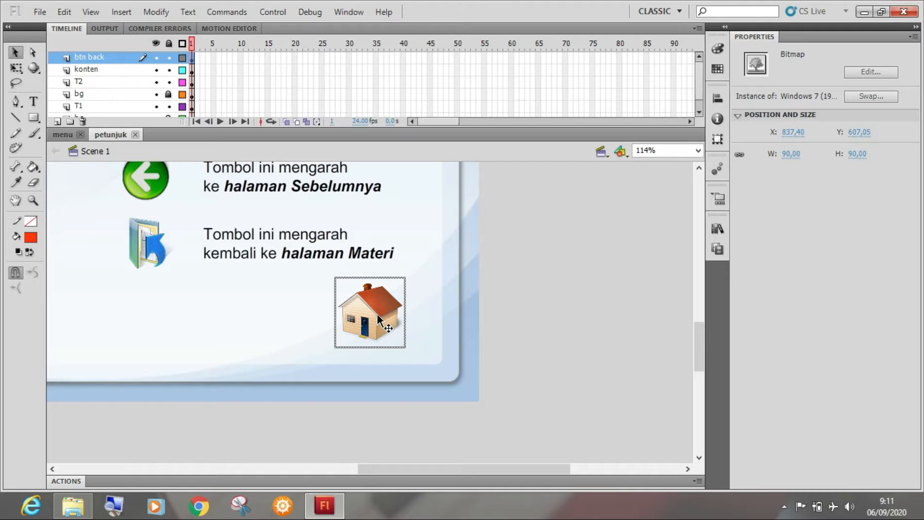
key("ctrl+equal")
scroll(377, 315, "down", 2)
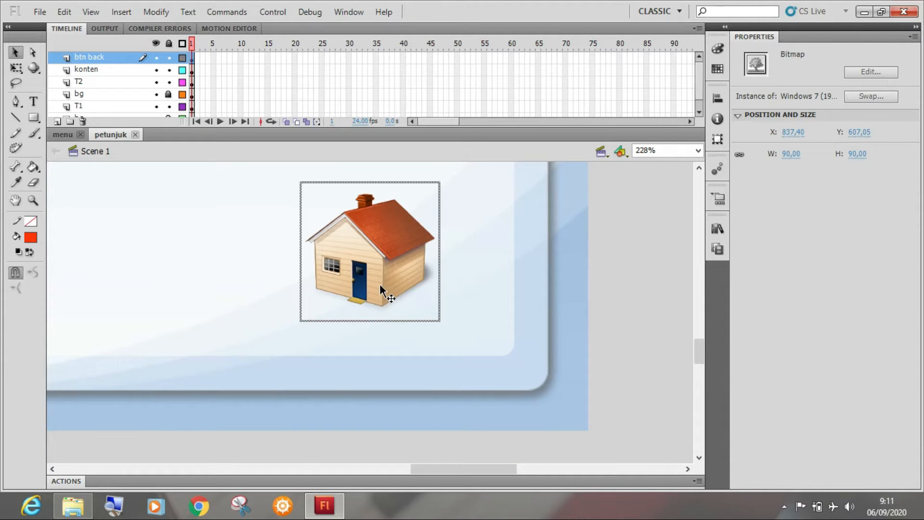
key("F8")
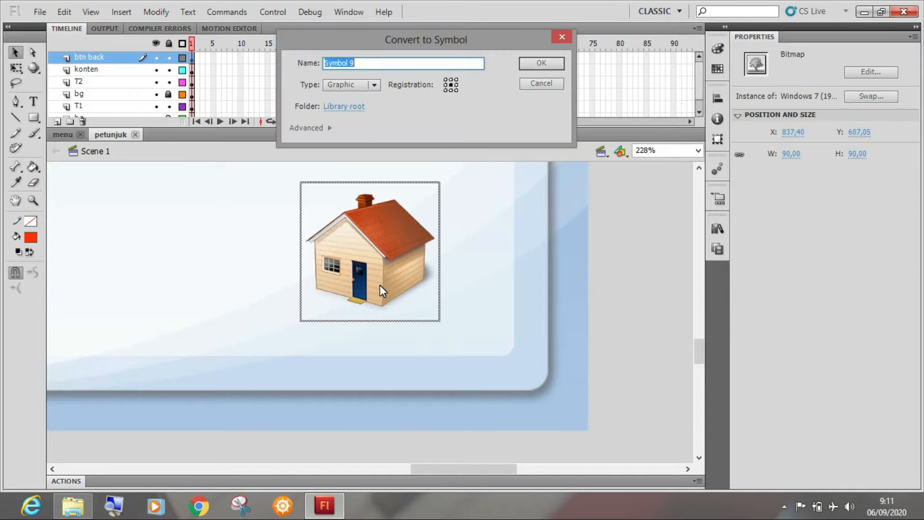
left_click(363, 85)
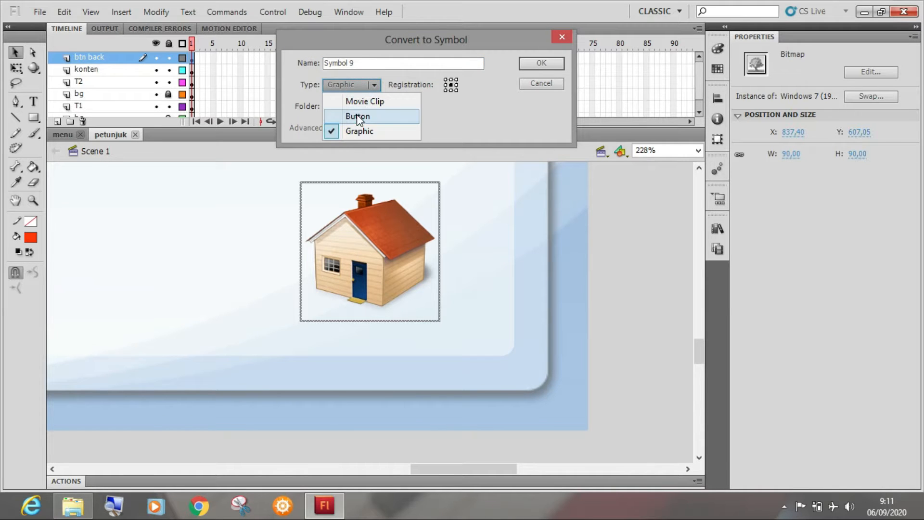
left_click(356, 114)
left_click(366, 64)
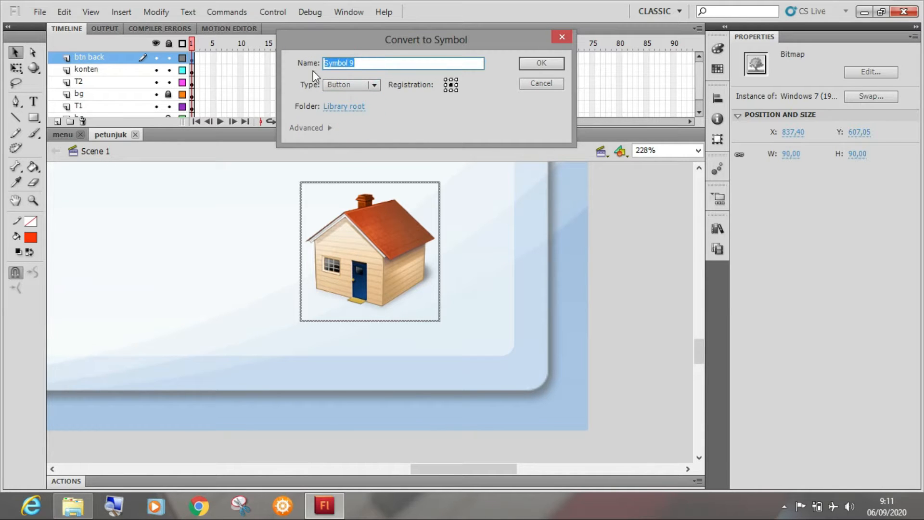
type("btn ho")
key("BackSpace")
key("BackSpace")
type("menu")
left_click(540, 64)
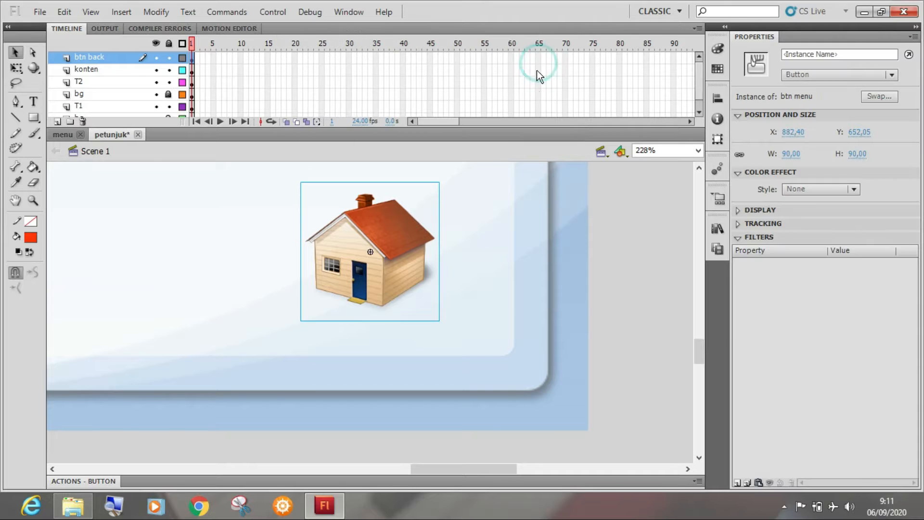
Inside the btn menu symbol, rename the layer as "icon" and extend its frames through the Hit state.
double_click(399, 248)
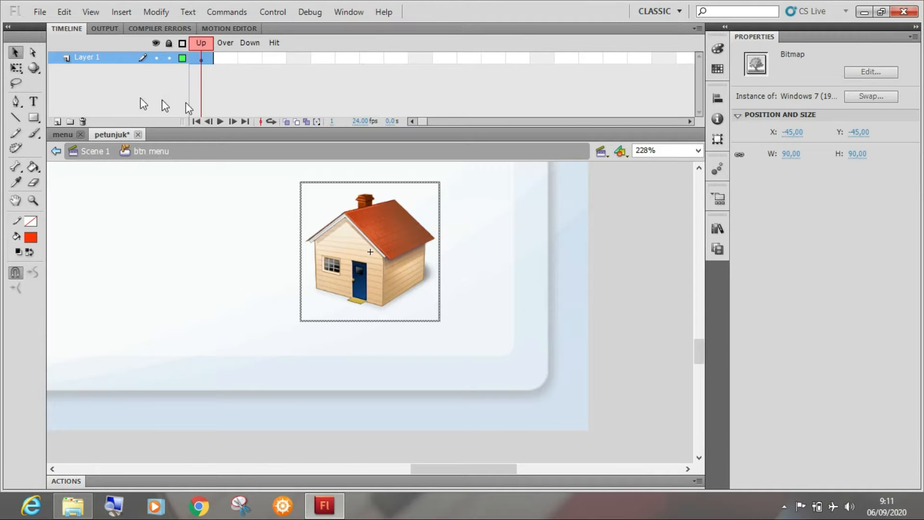
double_click(87, 58)
type("icon")
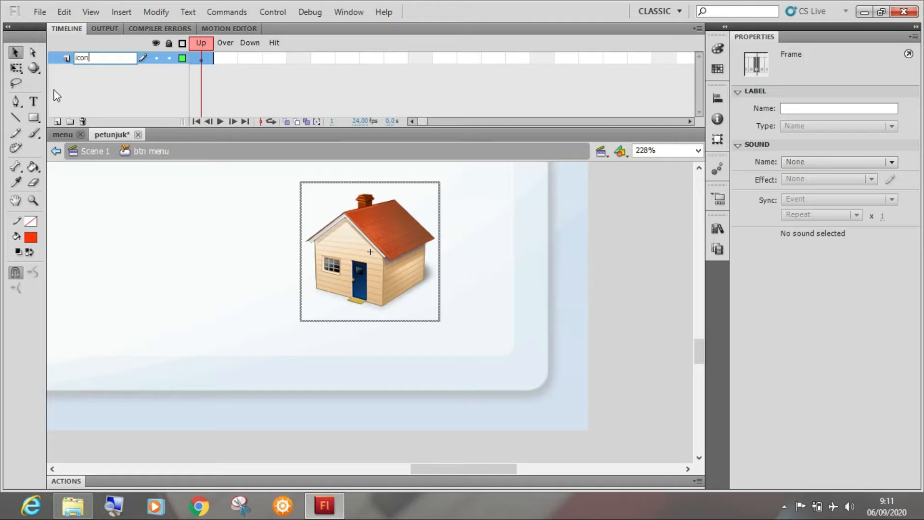
left_click(127, 80)
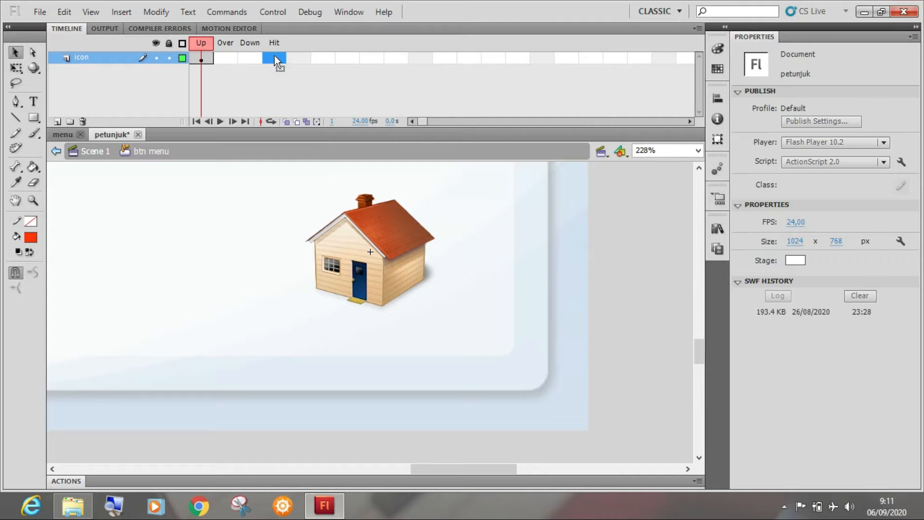
key("F5")
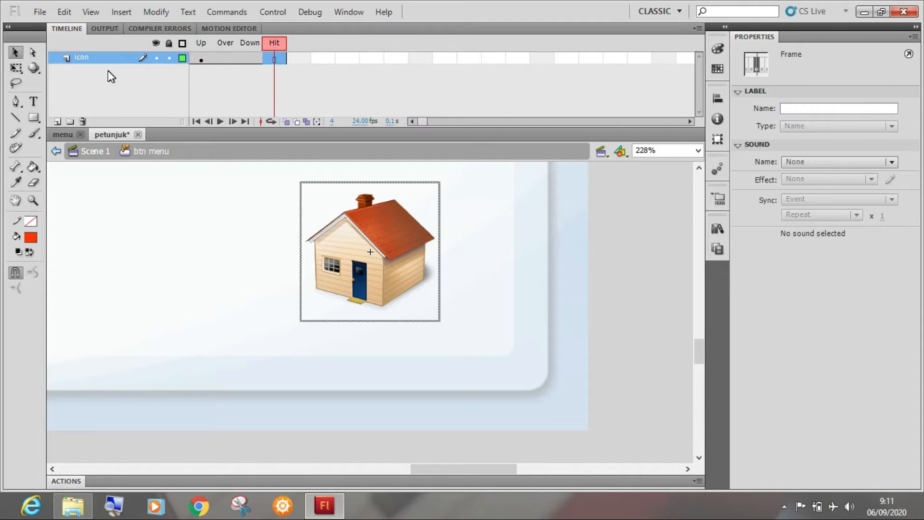
Copy the txt layer from the btn petunjuk symbol in the menu document and return to Scene 1.
left_click(57, 136)
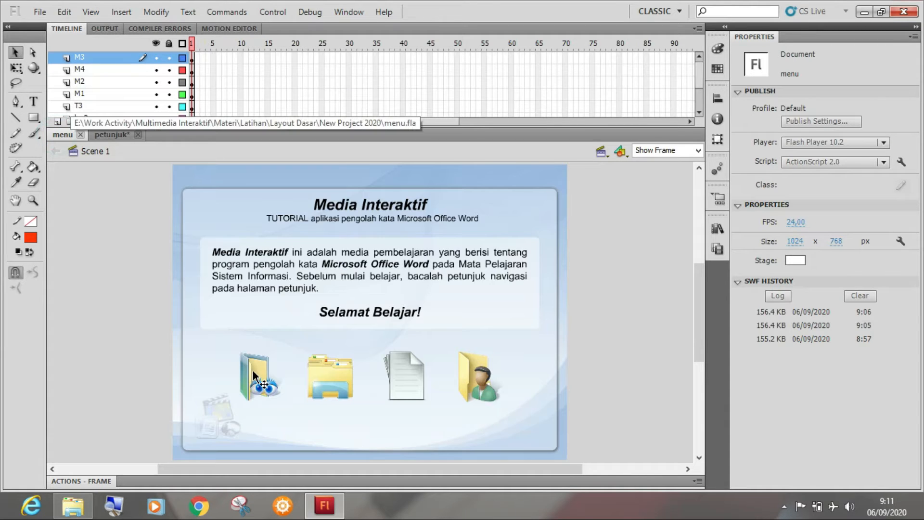
left_click(247, 374)
double_click(247, 375)
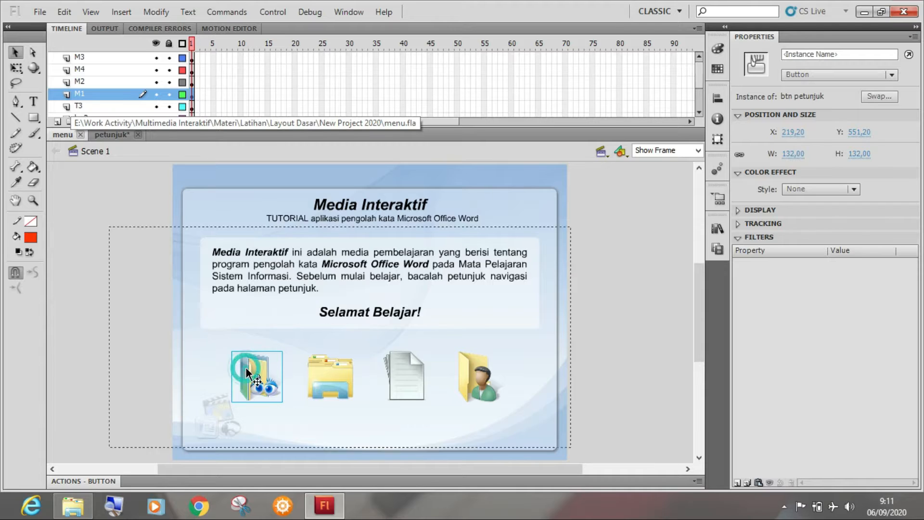
right_click(117, 58)
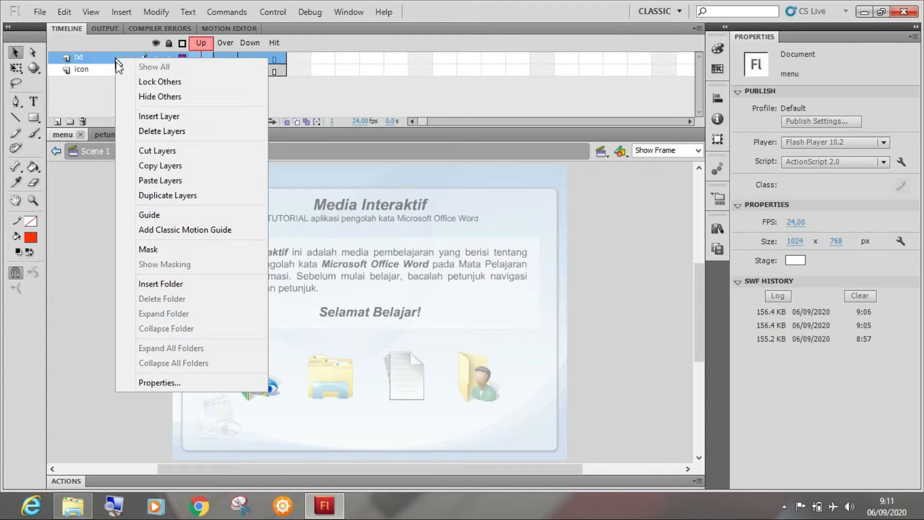
left_click(150, 168)
left_click(55, 153)
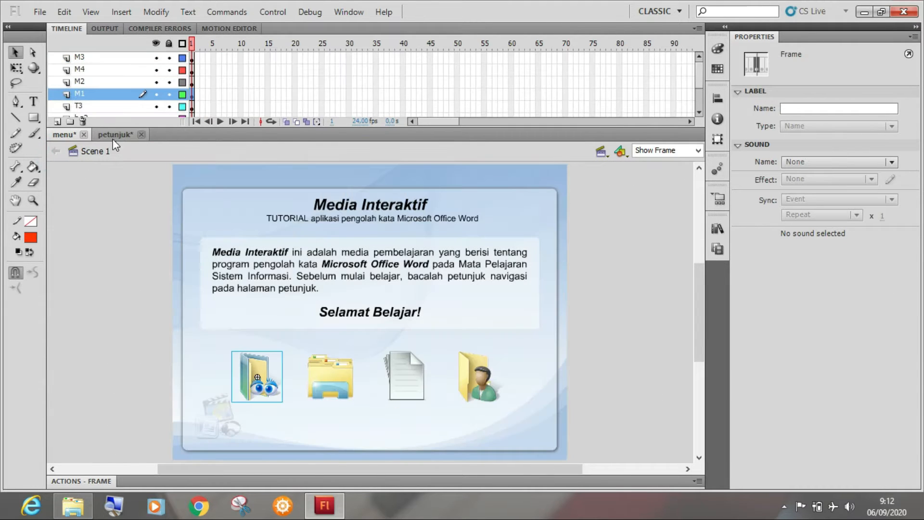
Paste the copied txt layer above the icon layer in the petunjuk document's btn menu symbol.
left_click(114, 135)
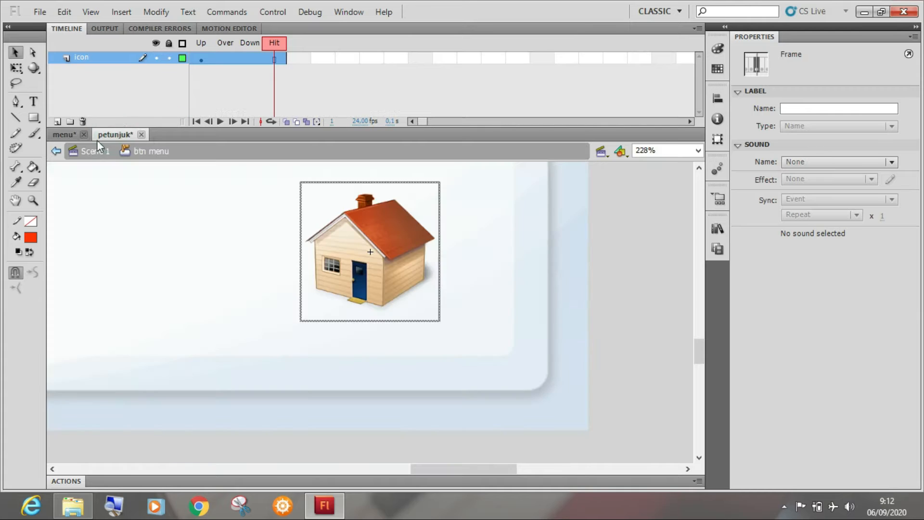
right_click(100, 59)
left_click(134, 181)
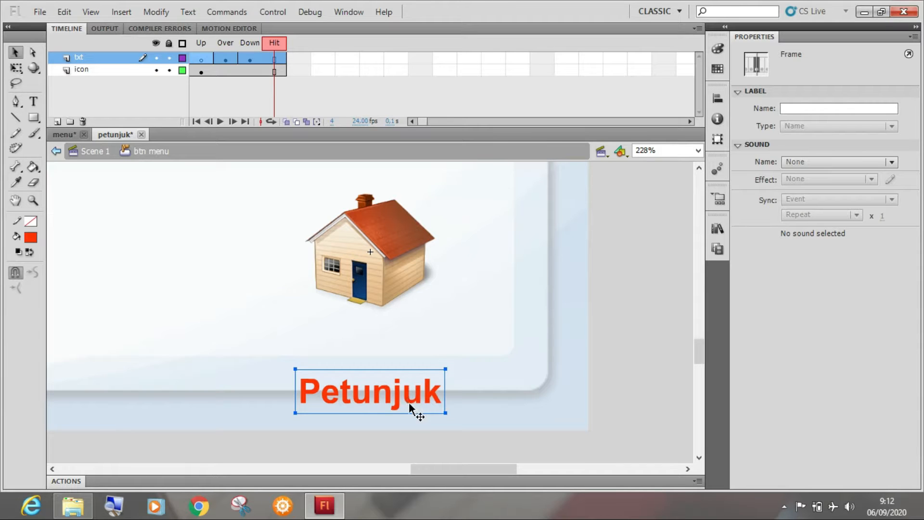
In the Over frame of the txt layer, move the black Petunjuk label up to just below the house.
left_click(249, 42)
left_click(230, 61)
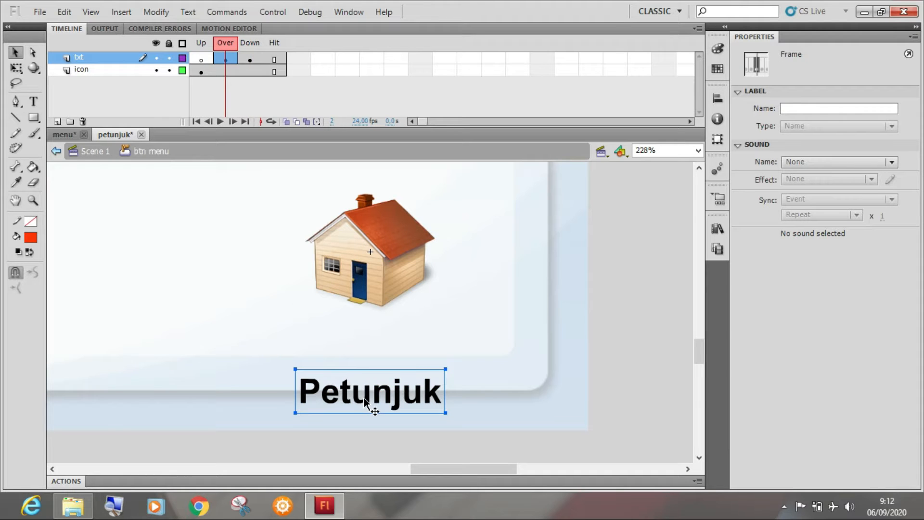
key("Up")
key("Up")
key("Up")
key("Up")
key("Up")
key("Up")
key("Up")
key("Up")
key("Up")
key("Up")
key("Up")
key("Up")
key("Up")
key("Up")
key("Up")
key("Up")
key("Up")
key("Up")
key("Up")
key("Up")
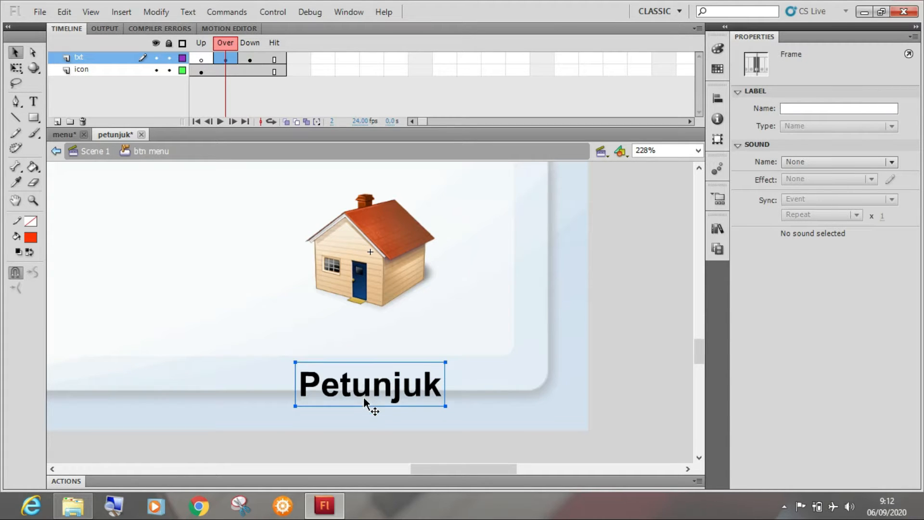
key("Up")
key("Up")
key("Up")
key("Up")
key("Up")
key("Up")
key("Up")
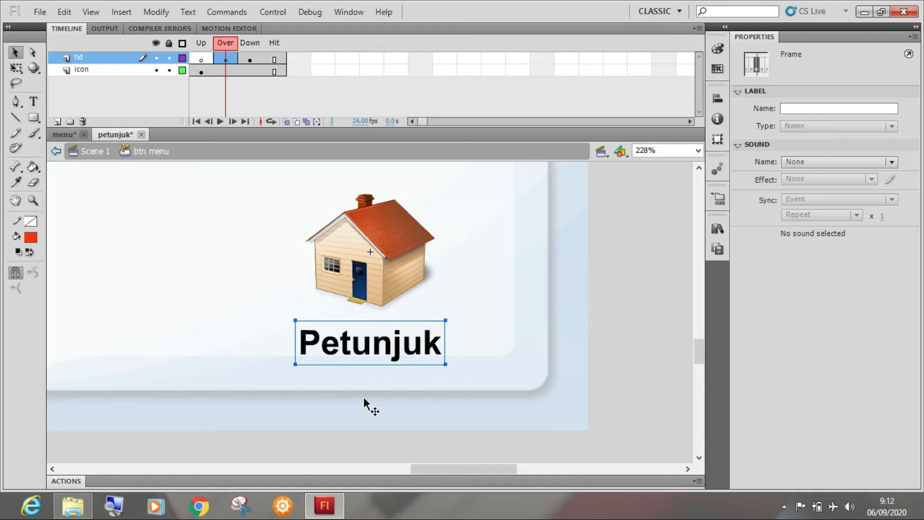
key("Up")
key("Up")
key("Up")
key("Up")
key("Up")
key("Up")
key("Up")
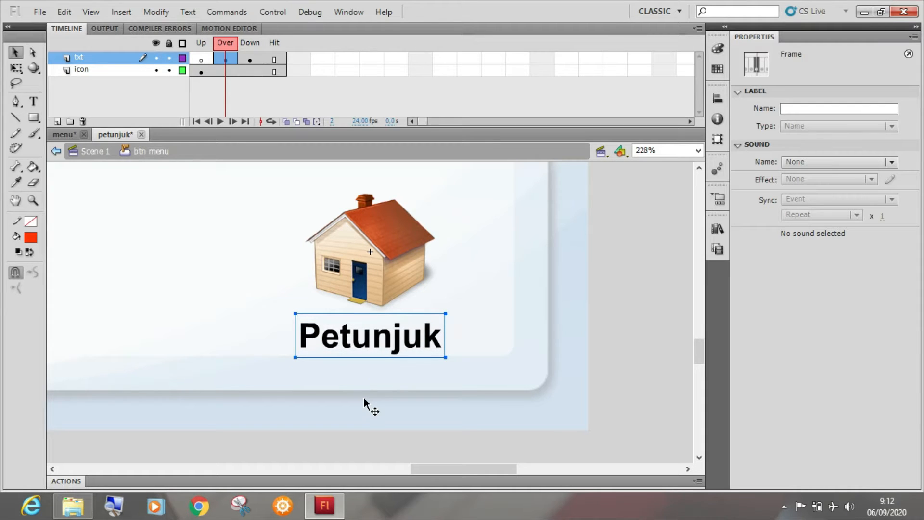
In the Down frame of the txt layer, move the red Petunjuk label up to just below the house.
left_click(252, 59)
key("Up")
key("Up")
key("Up")
key("Up")
key("Up")
key("Up")
key("Up")
key("Up")
key("Up")
key("Up")
key("Up")
key("Up")
key("Up")
key("Up")
key("Up")
key("Up")
key("Up")
key("Up")
key("Up")
key("Up")
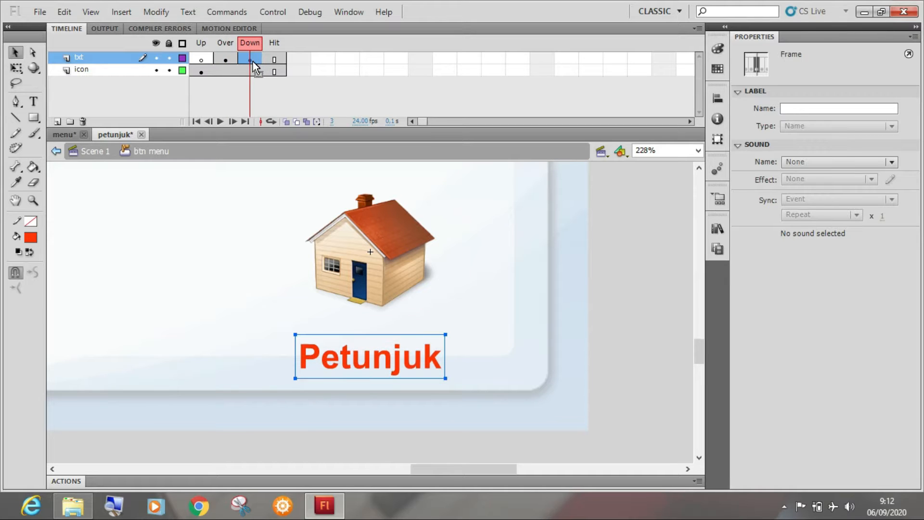
key("Up")
key("Up")
key("Up")
key("Up")
key("Up")
key("Up")
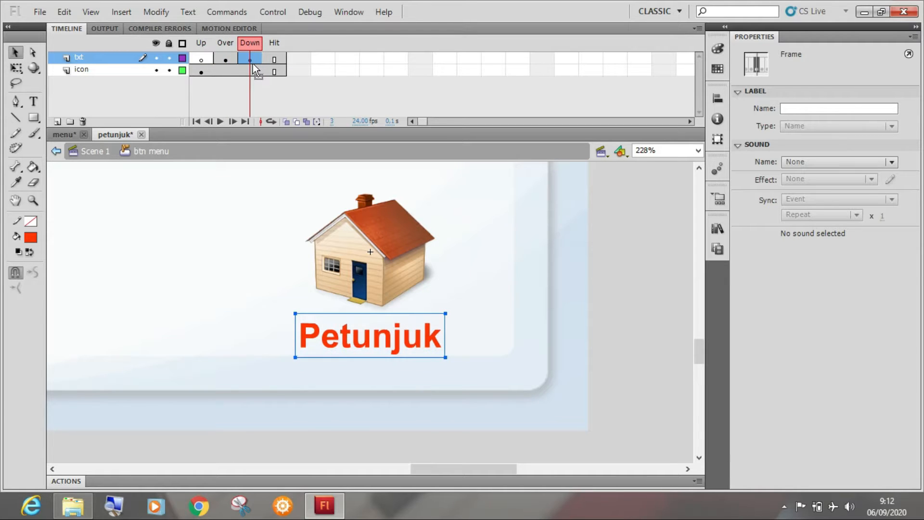
Compare the label's position across the Up, Over and Down states of the house button.
left_click(227, 44)
left_click(242, 44)
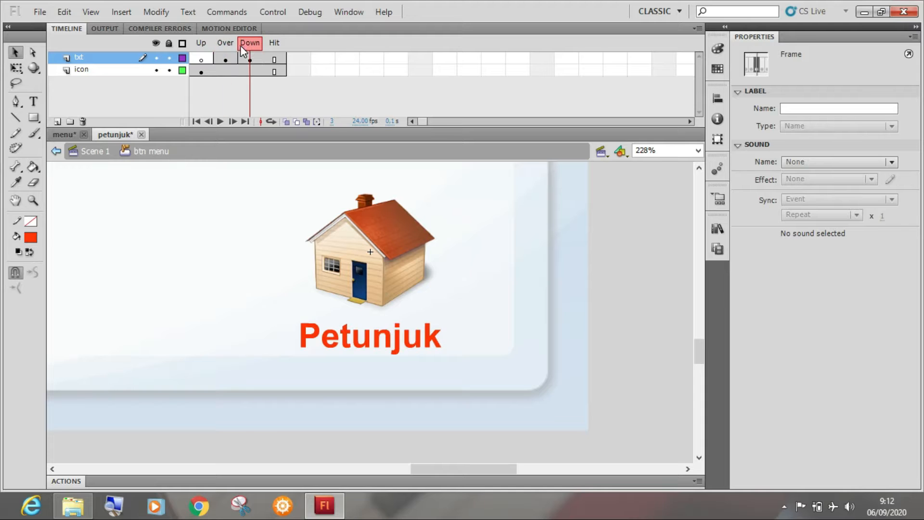
left_click(227, 48)
left_click(201, 46)
left_click(241, 50)
left_click(234, 52)
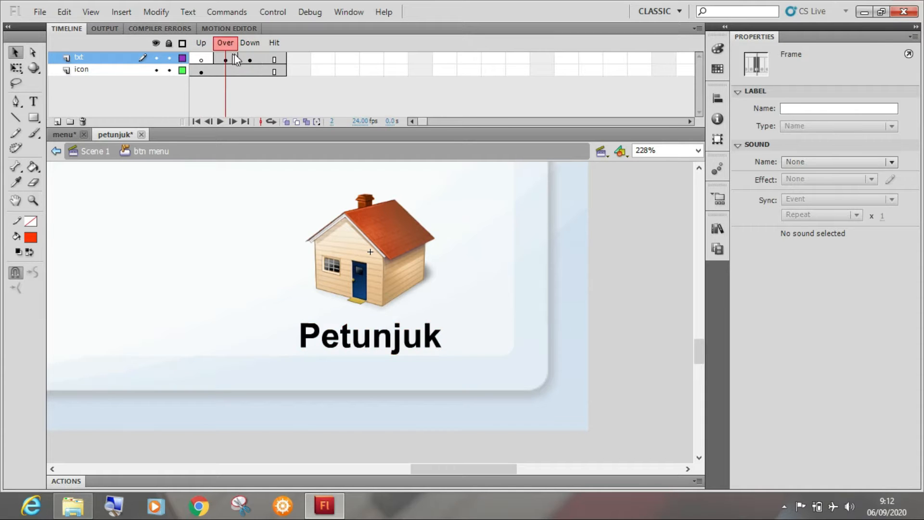
left_click(239, 53)
left_click(235, 54)
left_click(249, 54)
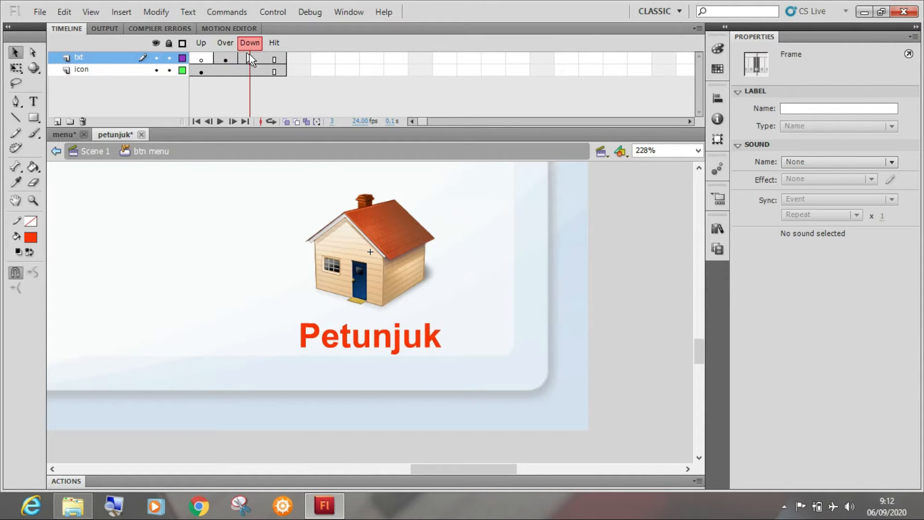
left_click(338, 194)
key("ctrl+minus")
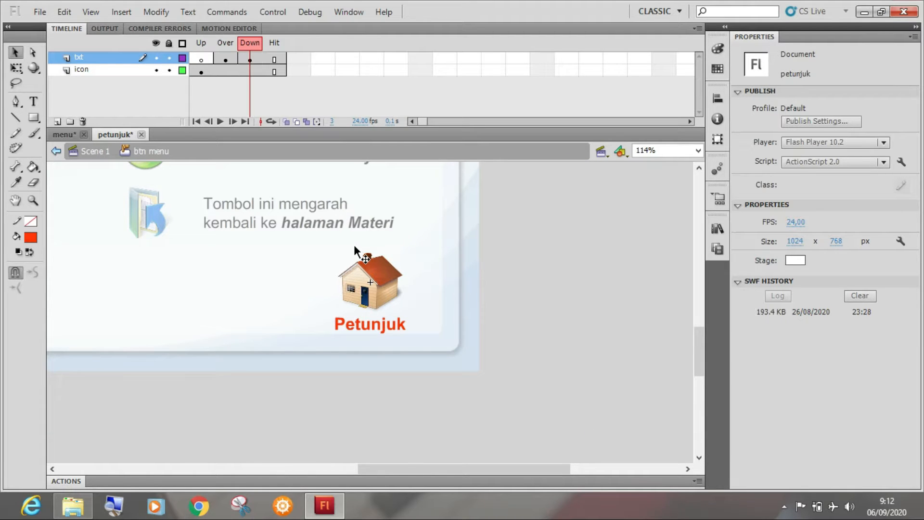
key("ctrl+equal")
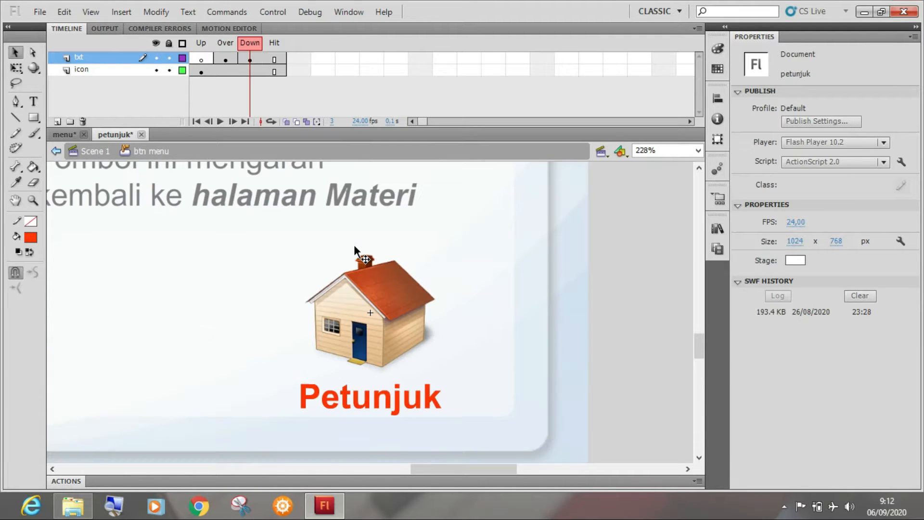
Convert the house bitmap in the Up frame of the icon layer to a Graphic symbol named icon.
left_click(202, 43)
left_click(201, 71)
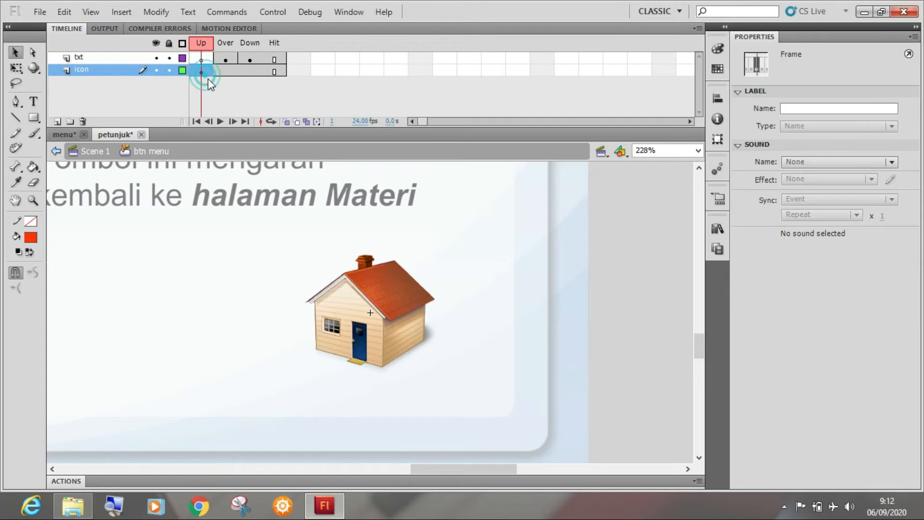
left_click(385, 288)
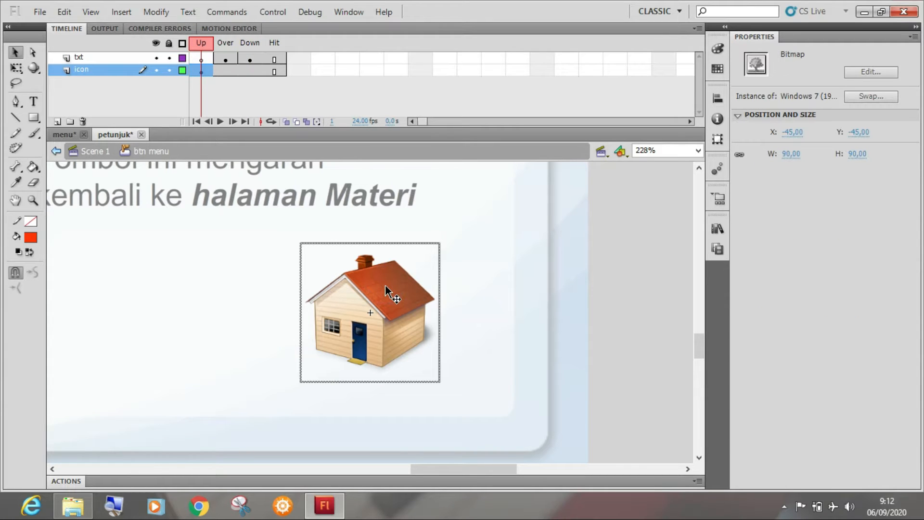
key("F8")
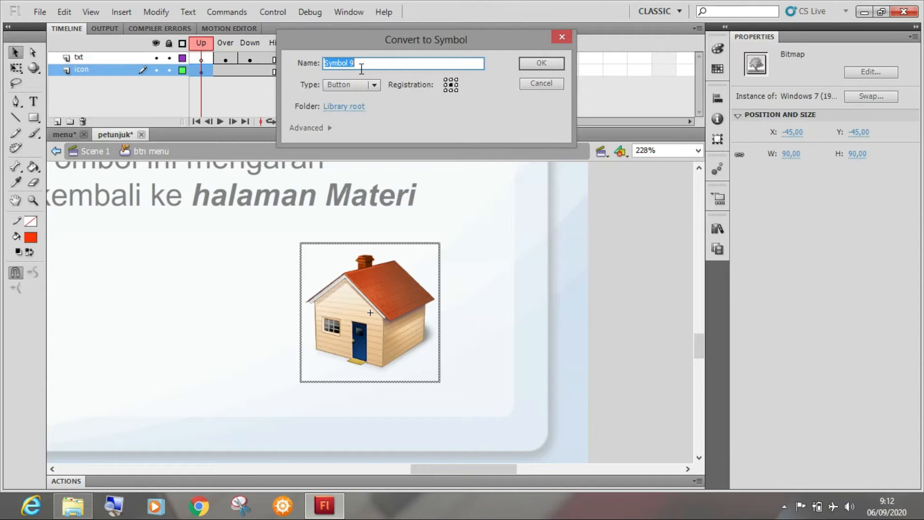
type("icno")
key("BackSpace")
key("BackSpace")
type("on")
left_click(348, 86)
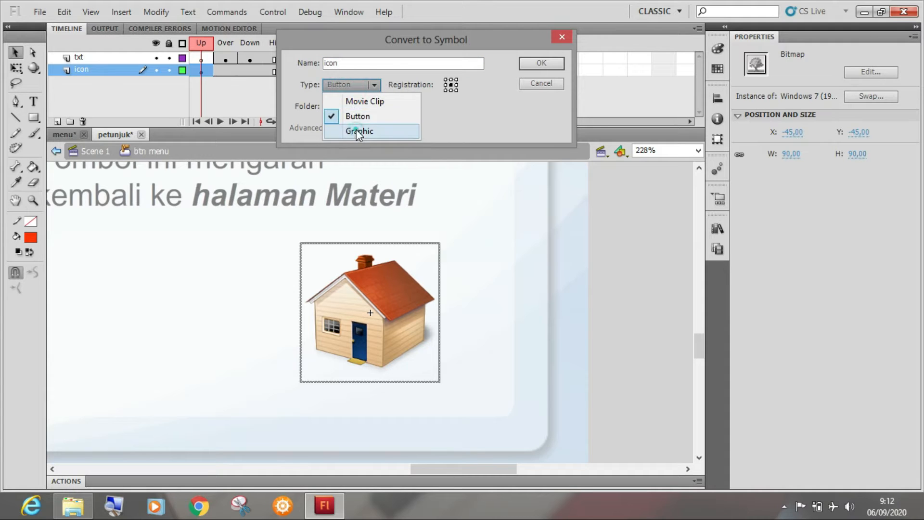
left_click(358, 130)
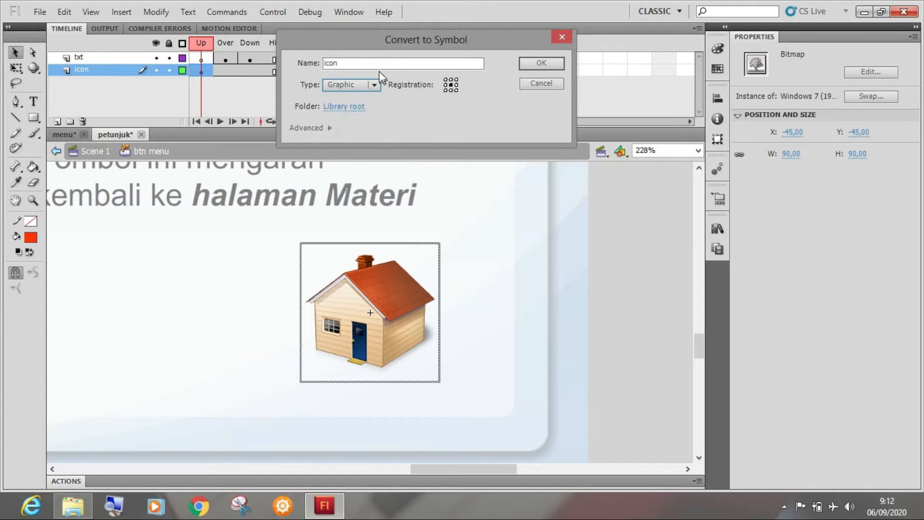
left_click(537, 64)
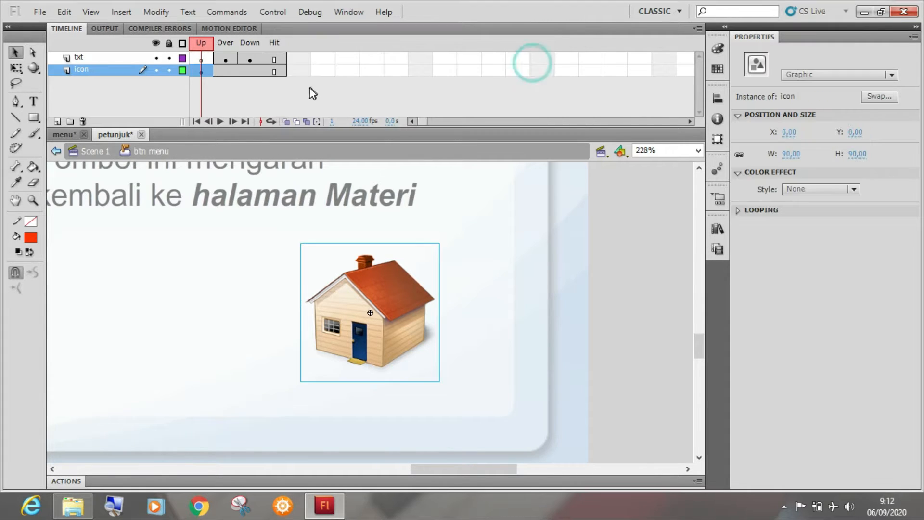
Look through the petunjuk document's library for the icon symbol.
left_click(716, 229)
scroll(608, 356, "down", 4)
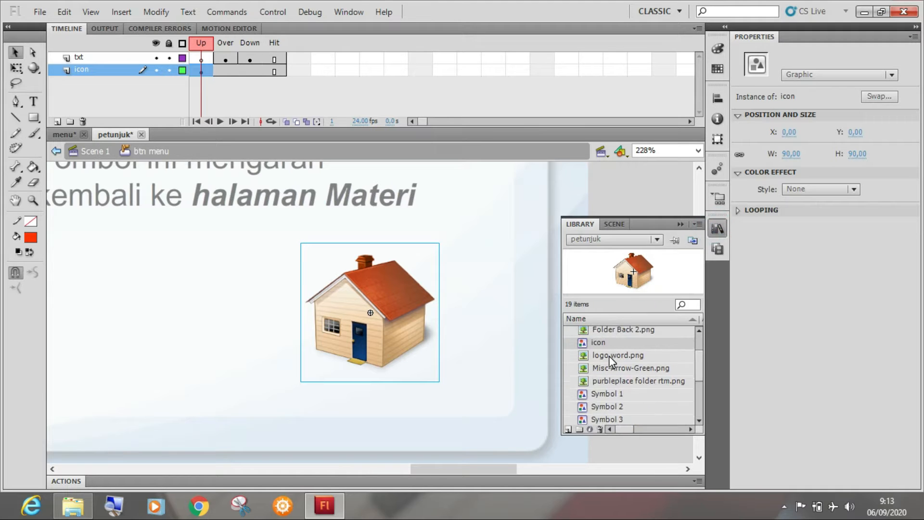
scroll(608, 359, "down", 2)
scroll(608, 360, "up", 8)
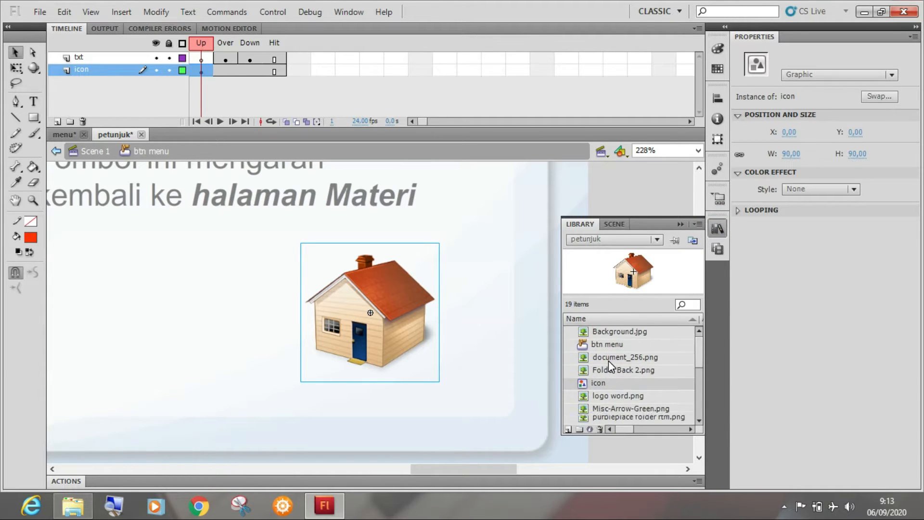
left_click(679, 224)
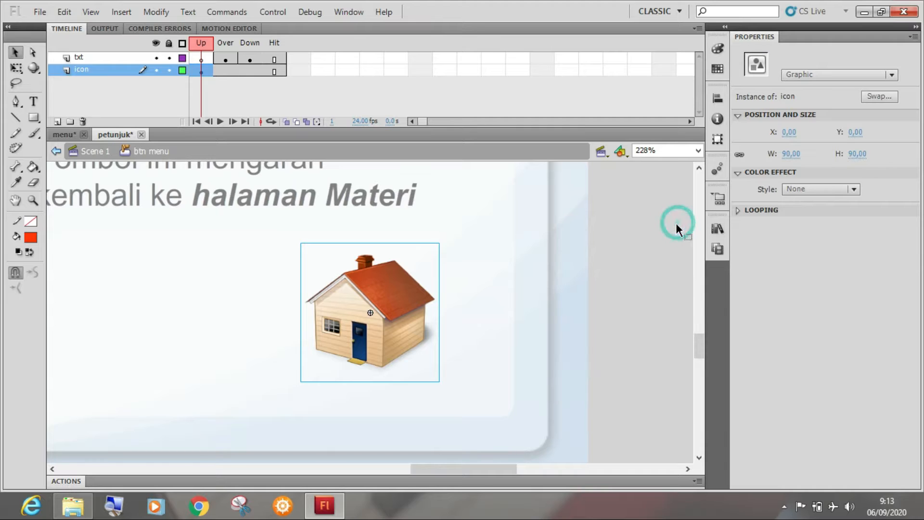
Insert a keyframe in the Over frame of the icon layer and set the house's width there to 150.
left_click(223, 71)
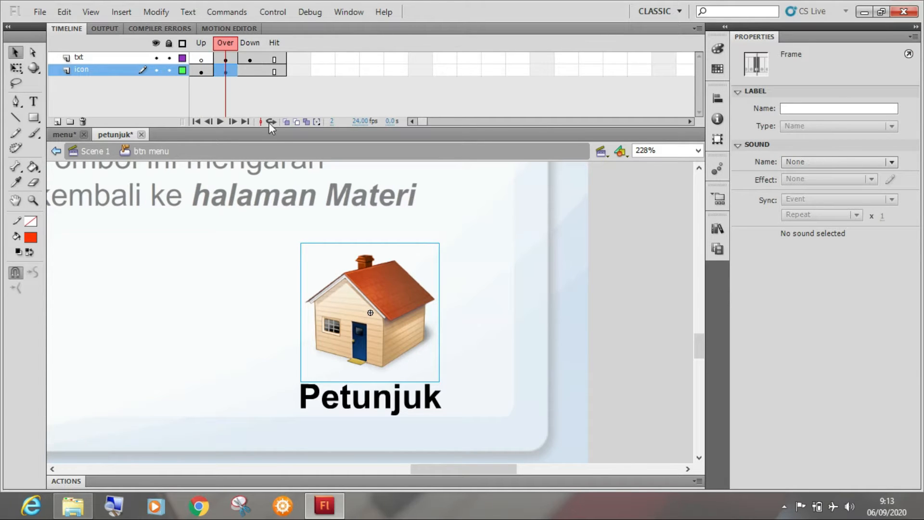
left_click(361, 280)
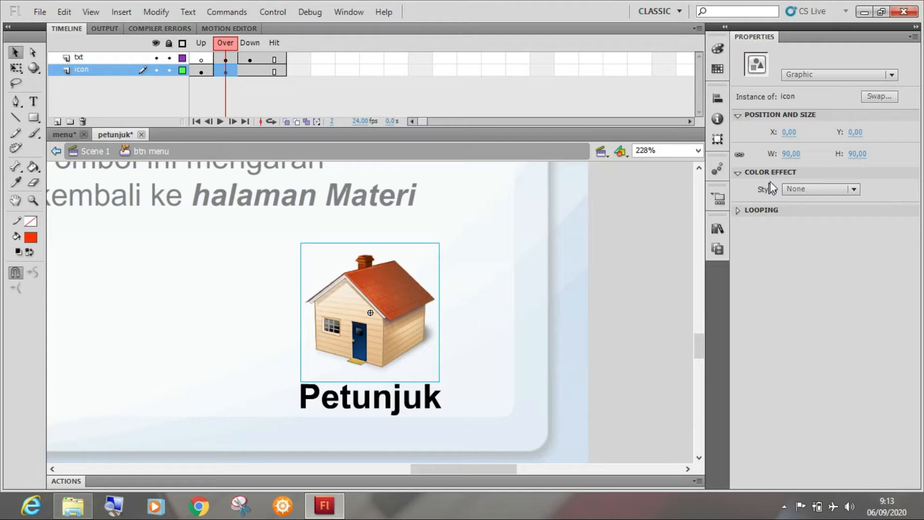
left_click(791, 154)
type("150")
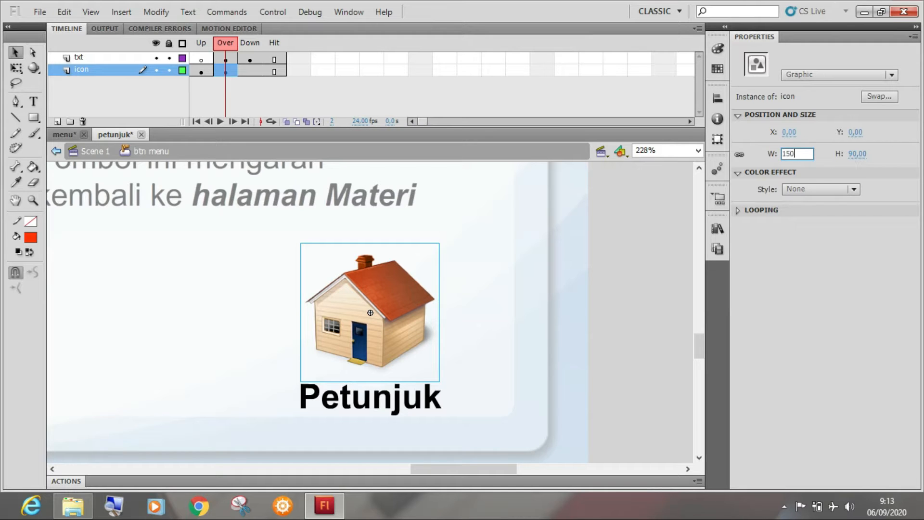
key("Return")
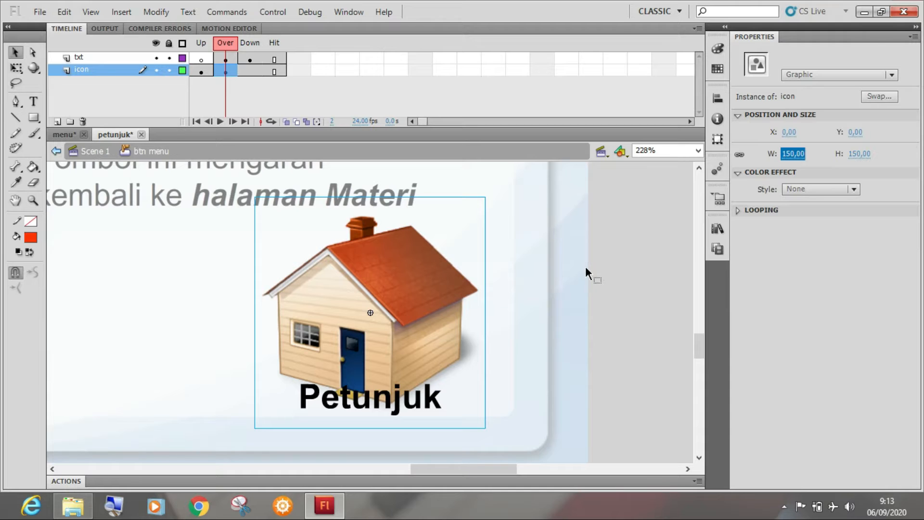
key("ctrl+minus")
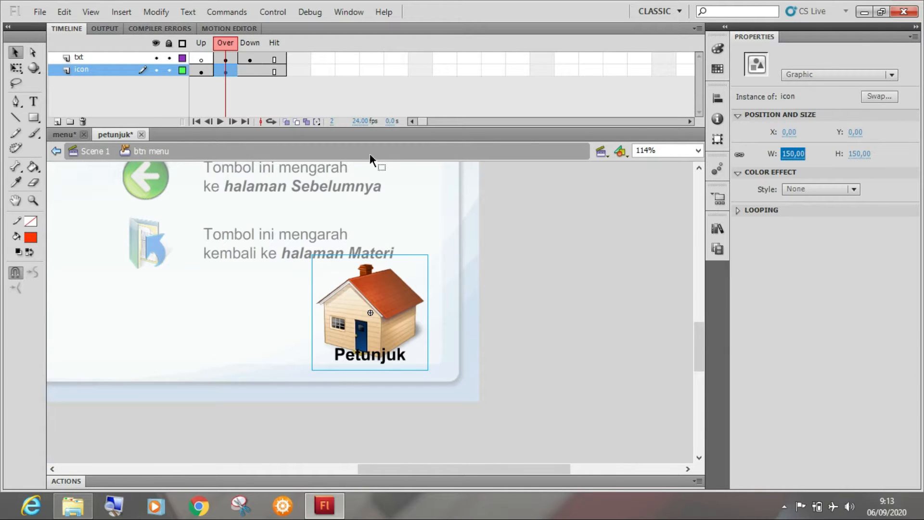
Scale the house in the Over frame down proportionally to about 106 px wide with Free Transform.
mouse_move(220, 42)
left_mouse_down()
mouse_move(208, 41)
mouse_move(222, 48)
left_mouse_up()
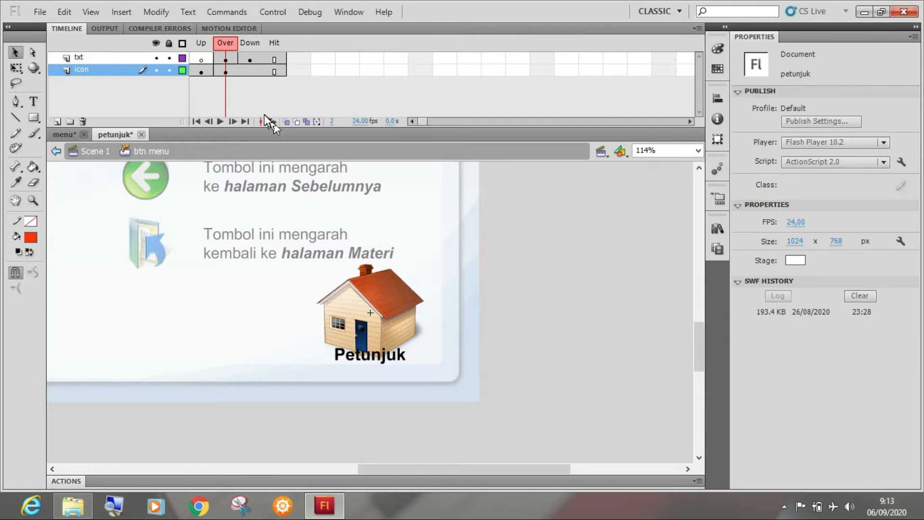
left_click(228, 71)
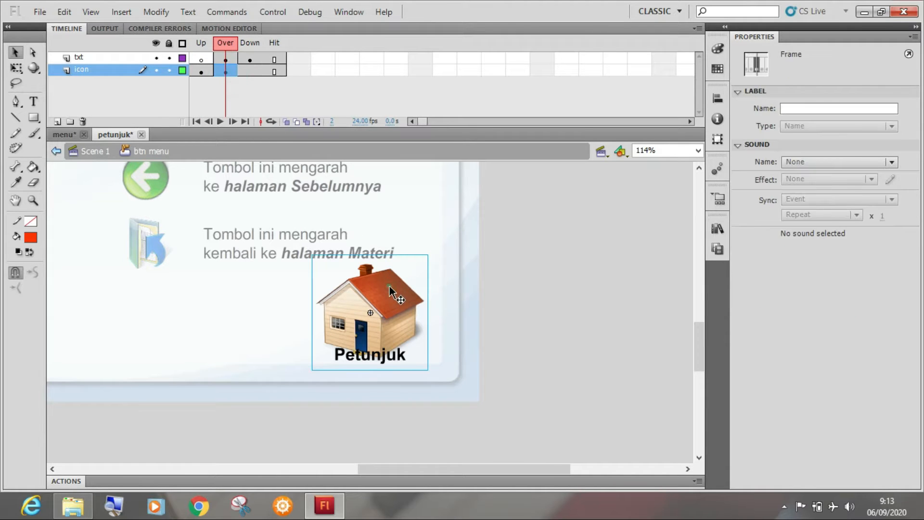
left_click(389, 284)
left_click(17, 71)
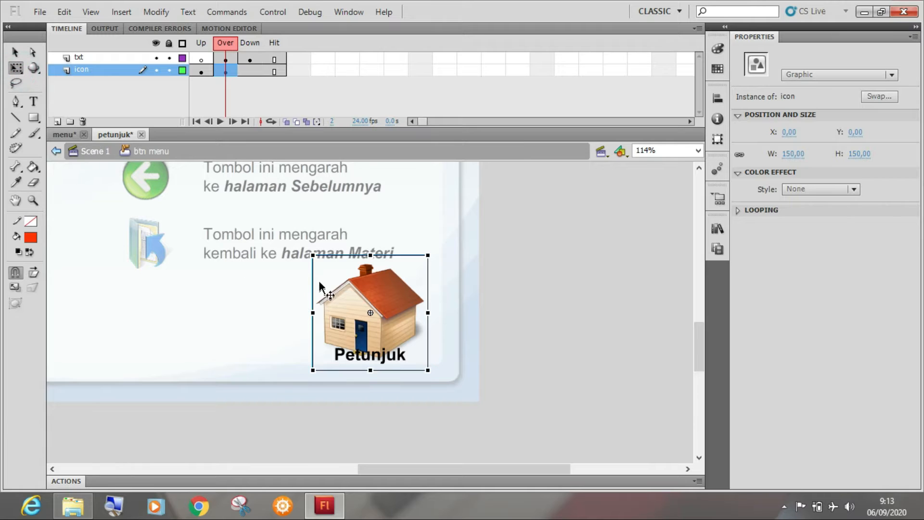
left_click_drag(312, 252, 330, 270)
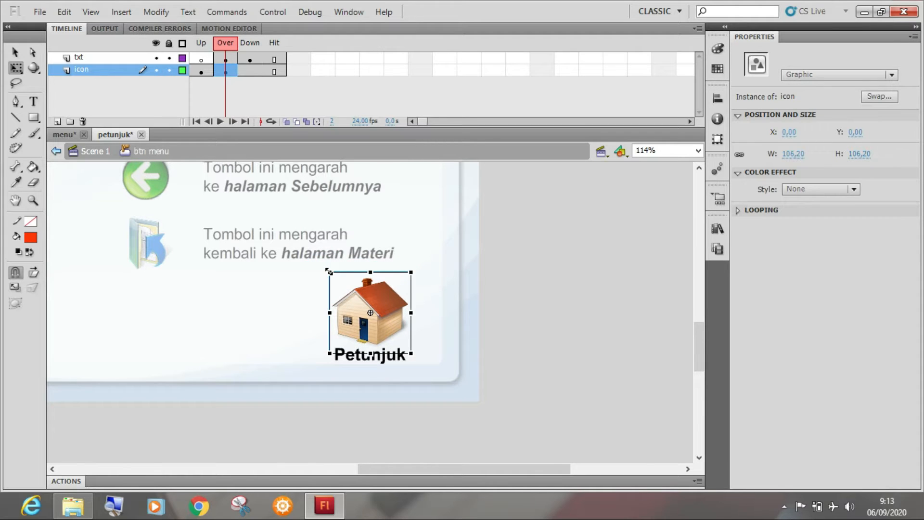
Check the house's size in the Up frame and set its width to 100 in the Over frame.
left_click(202, 70)
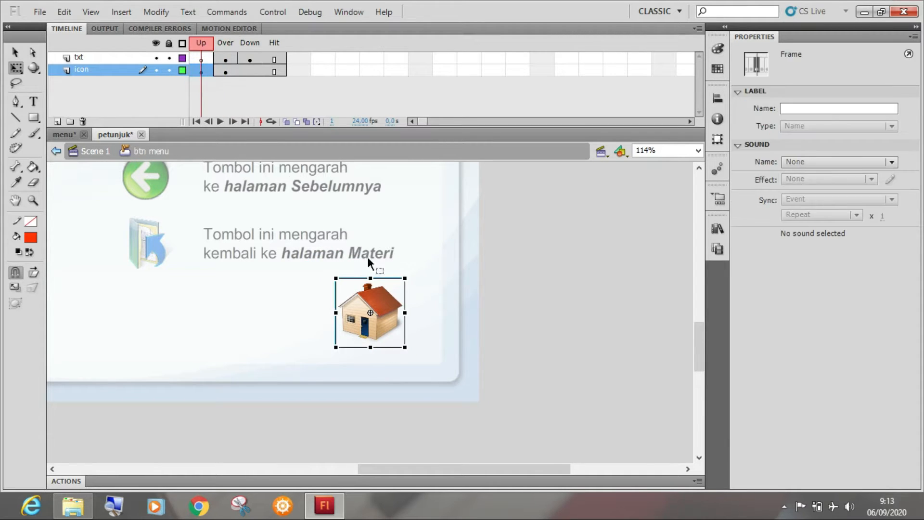
left_click(385, 308)
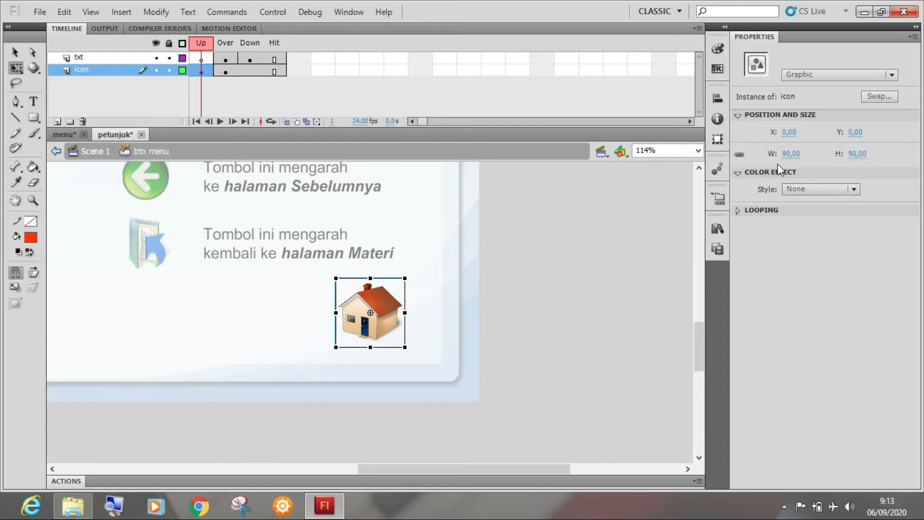
left_click(226, 43)
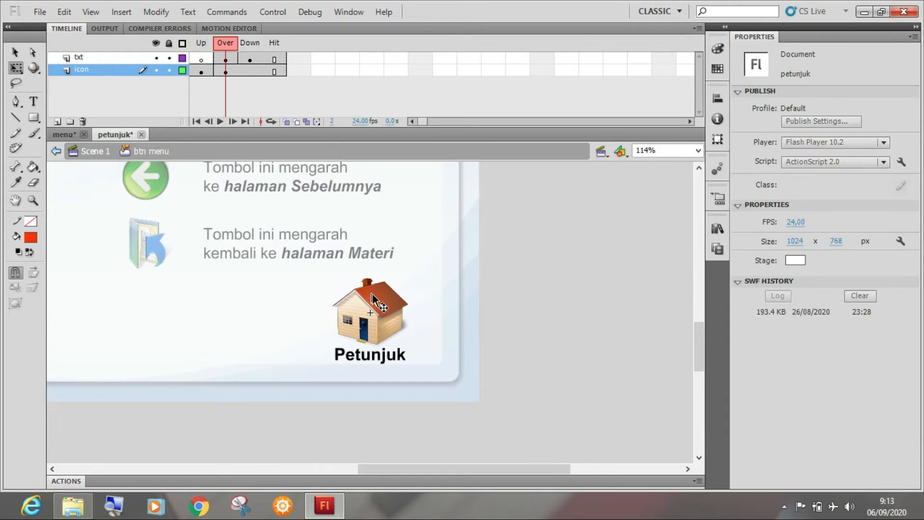
left_click(373, 297)
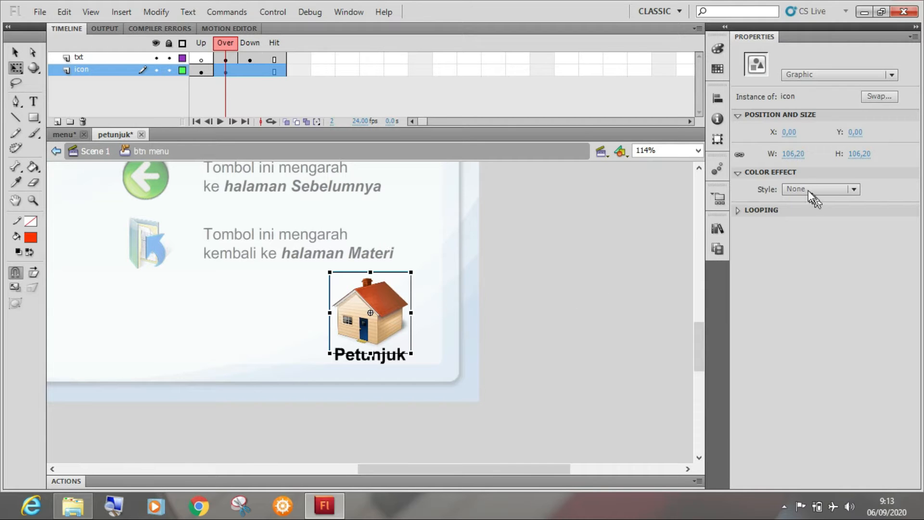
left_click(793, 154)
type("1")
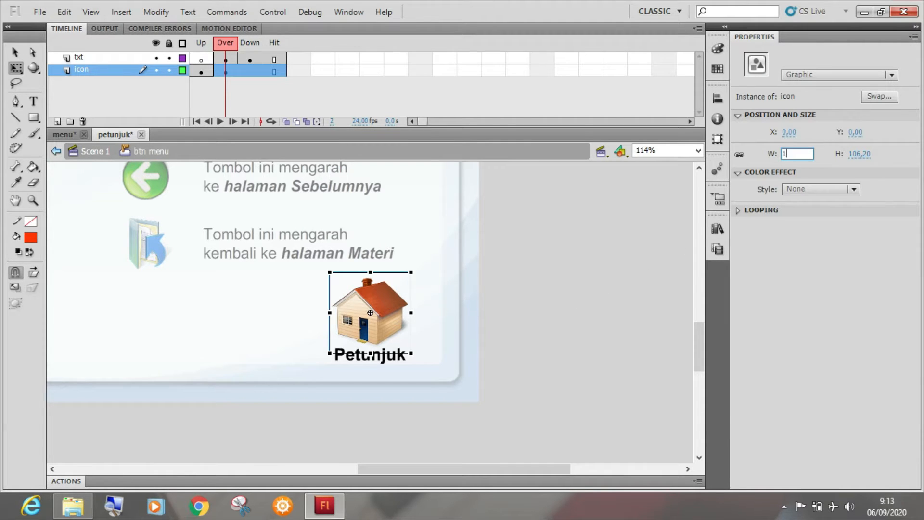
type("00")
key("Return")
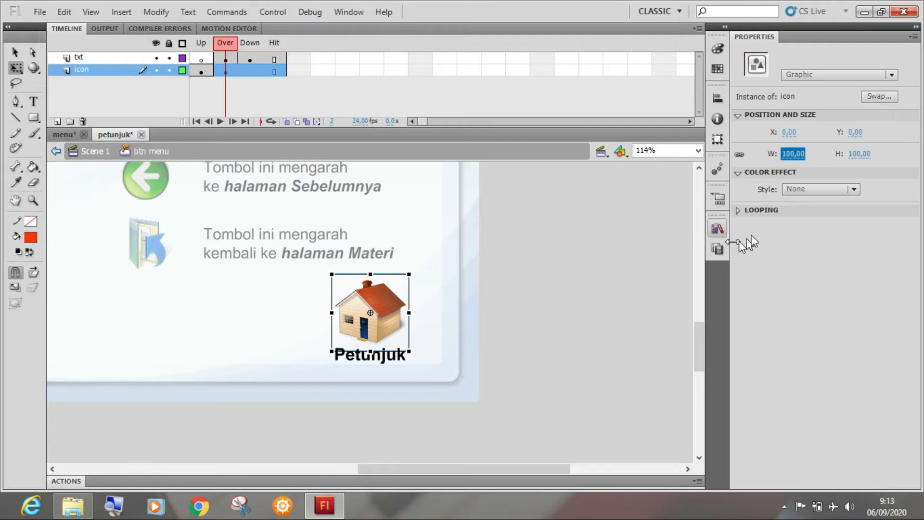
Compare the house's size between the Up and Over states of the button.
left_click(218, 46)
left_click(209, 47)
left_click(217, 47)
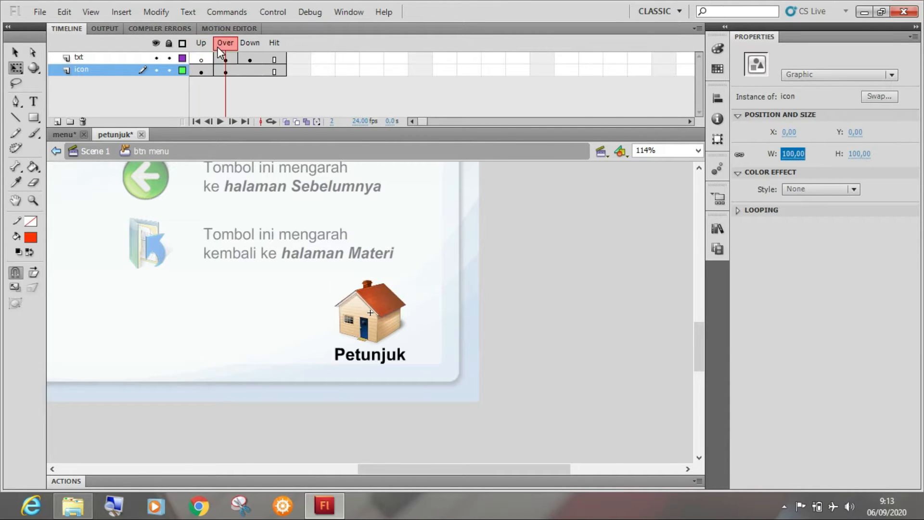
left_click(210, 47)
left_click(215, 48)
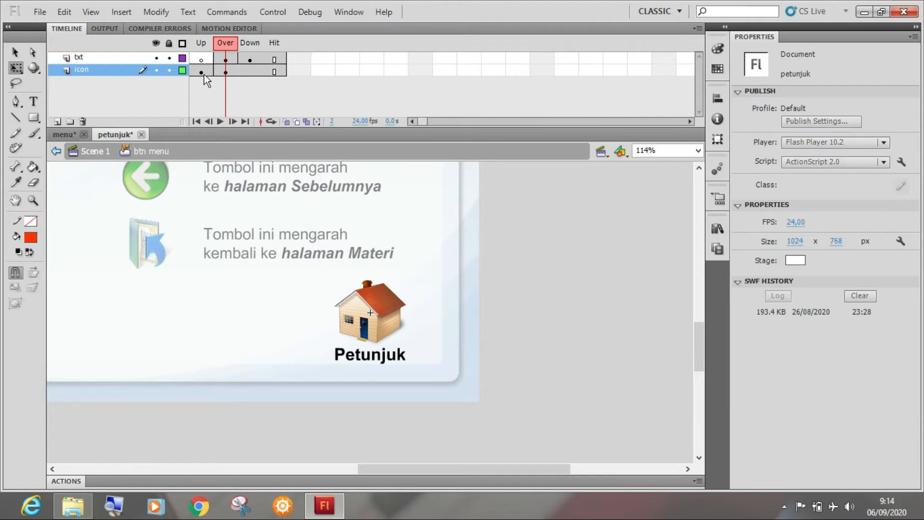
left_click(205, 44)
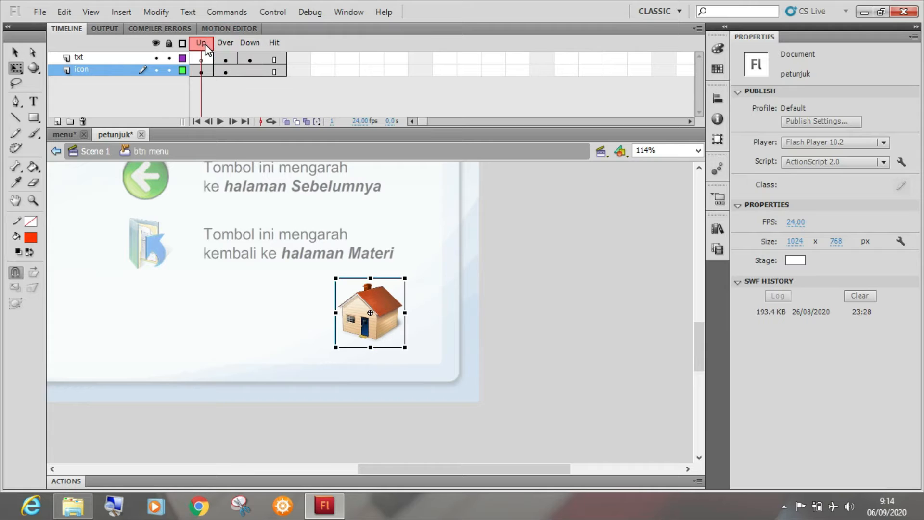
left_click(215, 43)
left_click(212, 44)
In the Over frame of the txt layer, nudge the black Petunjuk label down to Y 44.70.
left_click(222, 58)
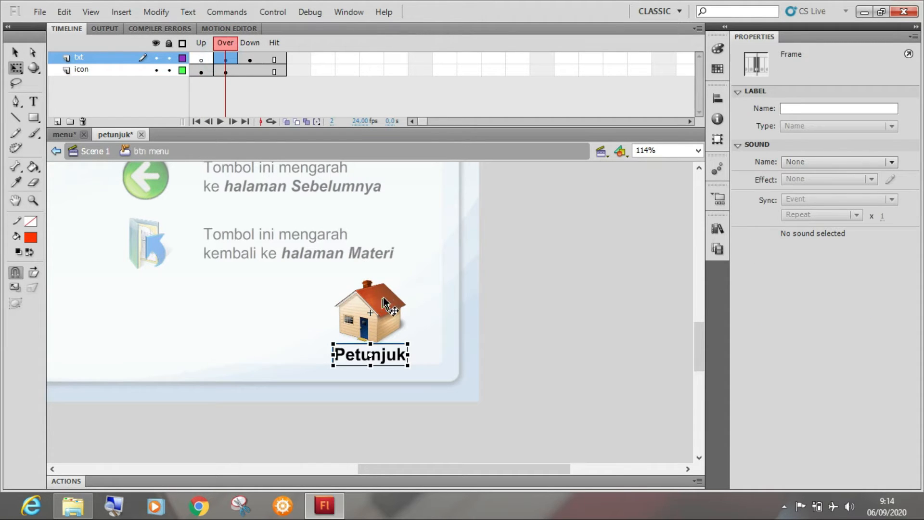
key("ctrl+equal")
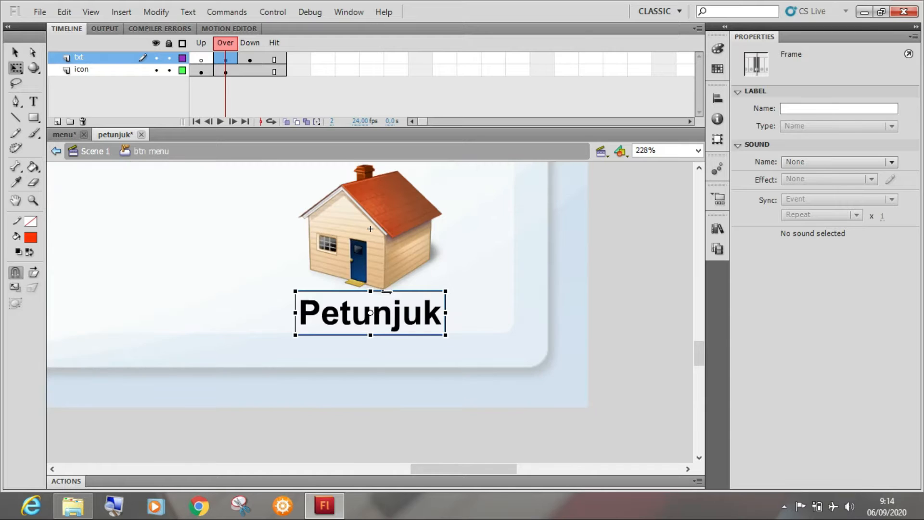
left_click(14, 52)
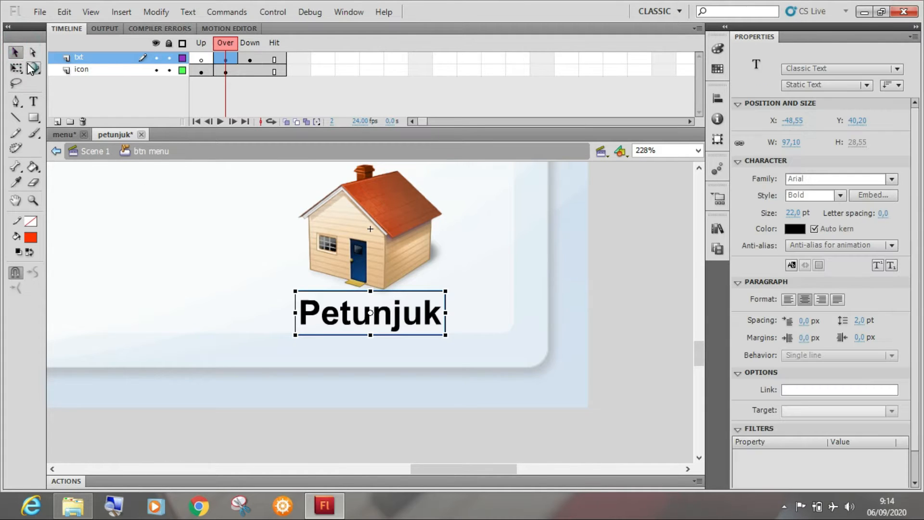
key("Down")
key("Down")
key("Down")
key("Down")
key("Down")
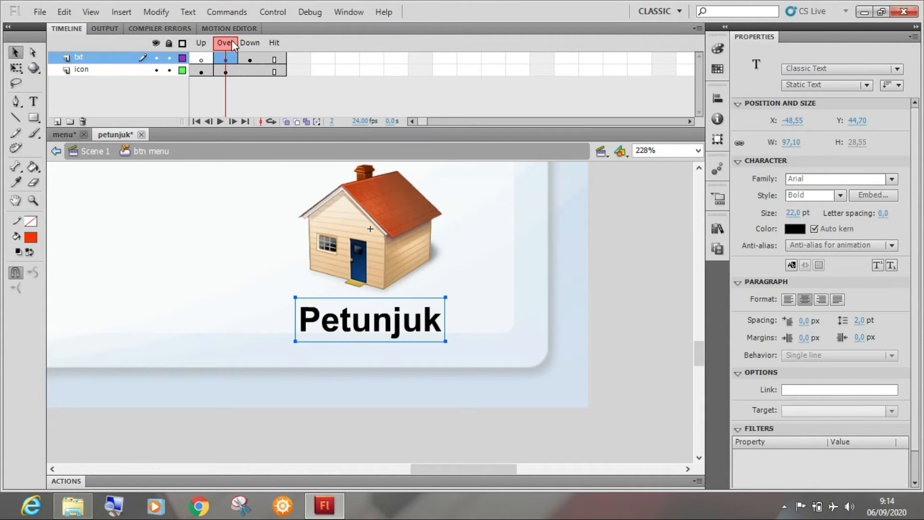
Compare the Petunjuk label between the Down and Over states of the button.
left_click(246, 55)
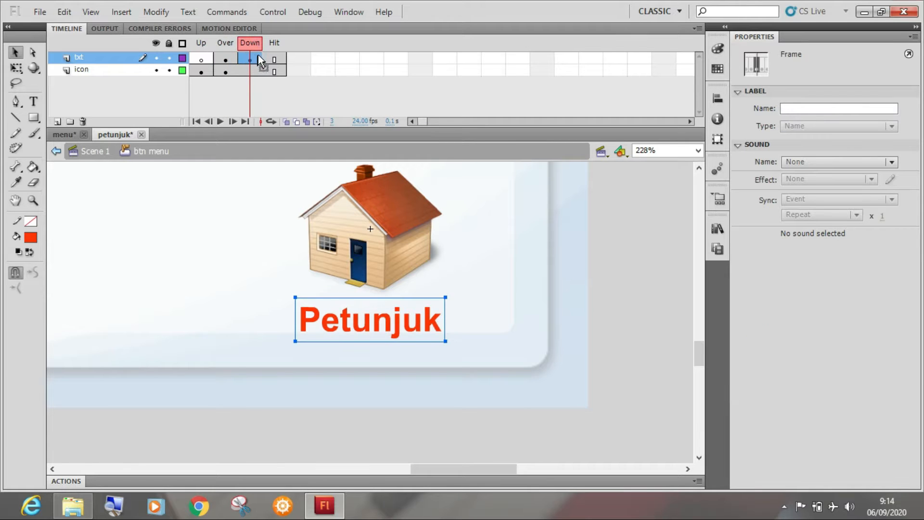
left_click_drag(249, 43, 222, 48)
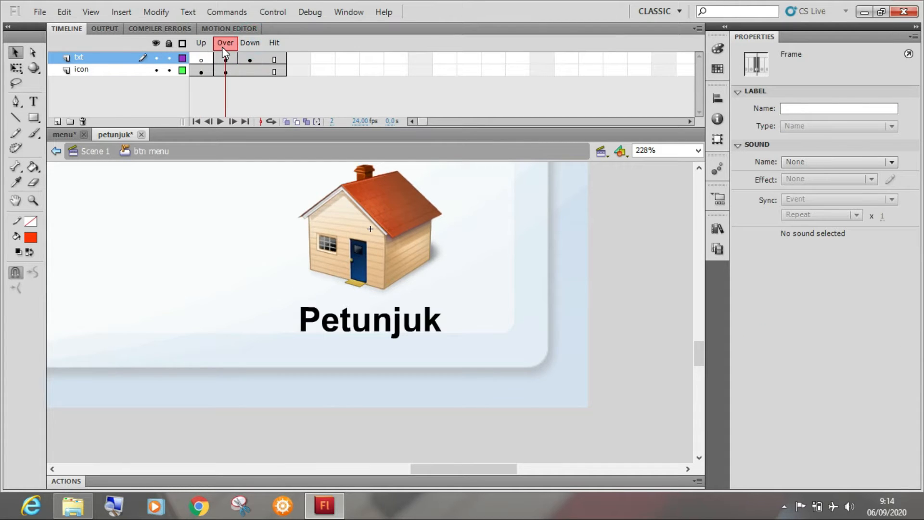
key("ctrl+minus")
key("ctrl+minus")
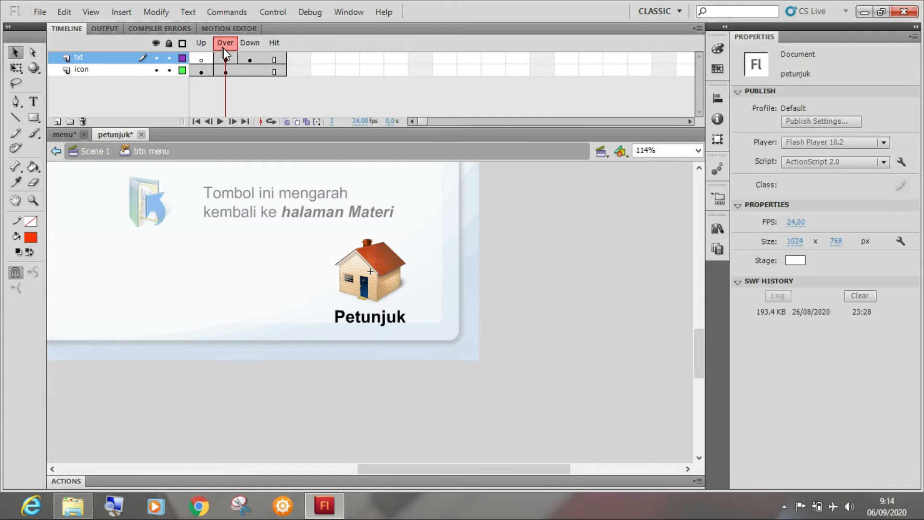
key("ctrl+equal")
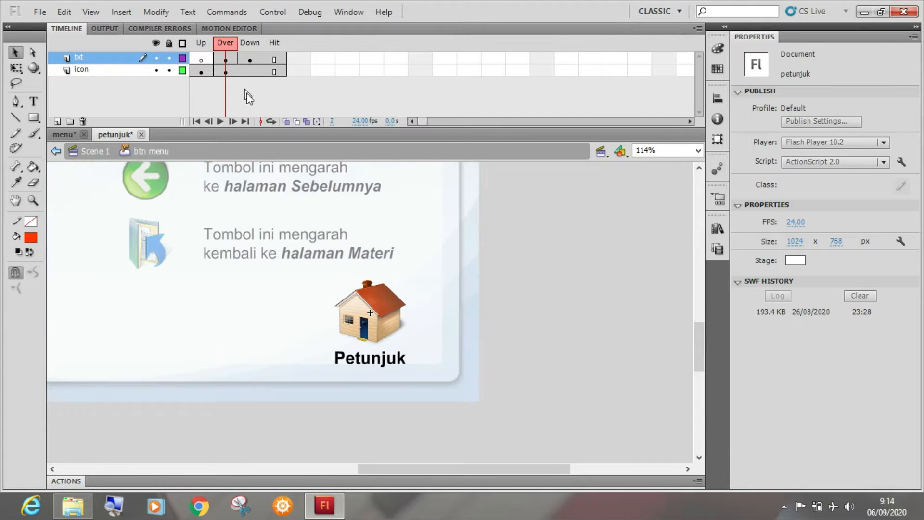
Replace the black Petunjuk label in the Over frame of the txt layer with Kembali.
left_click(235, 60)
key("t")
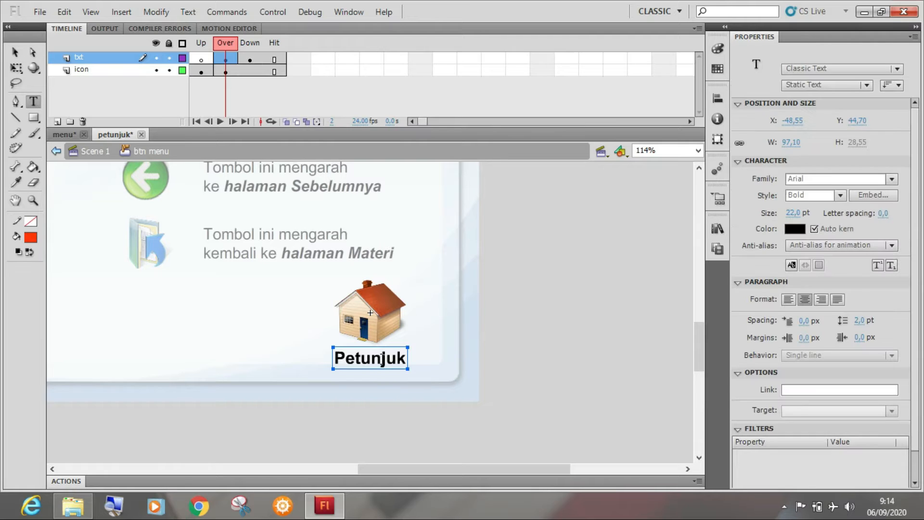
double_click(382, 363)
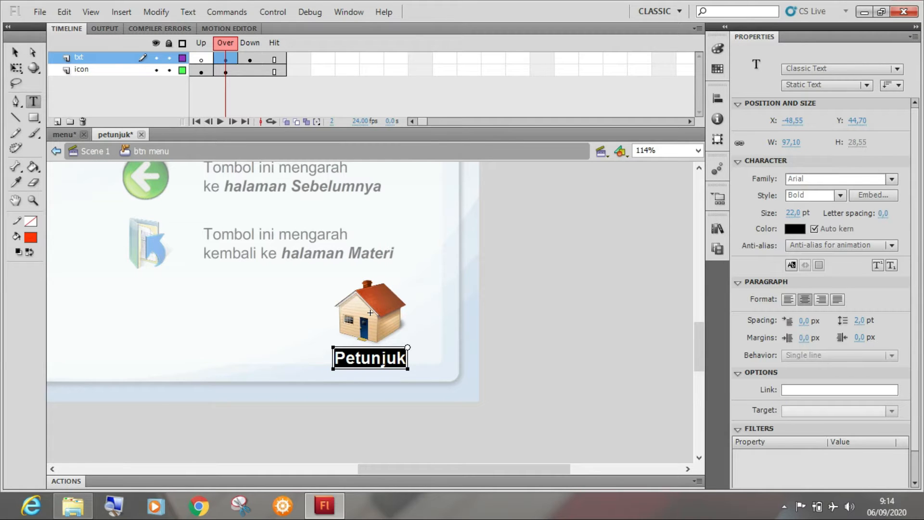
type("Kembali")
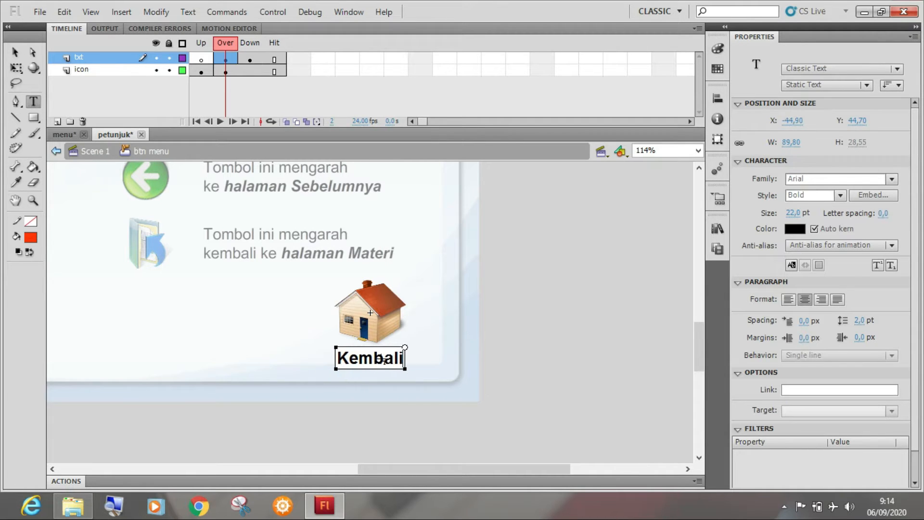
Replace the Kembali text of the black label in the Over frame with Menu.
key("BackSpace")
key("BackSpace")
key("BackSpace")
key("BackSpace")
key("BackSpace")
key("BackSpace")
key("BackSpace")
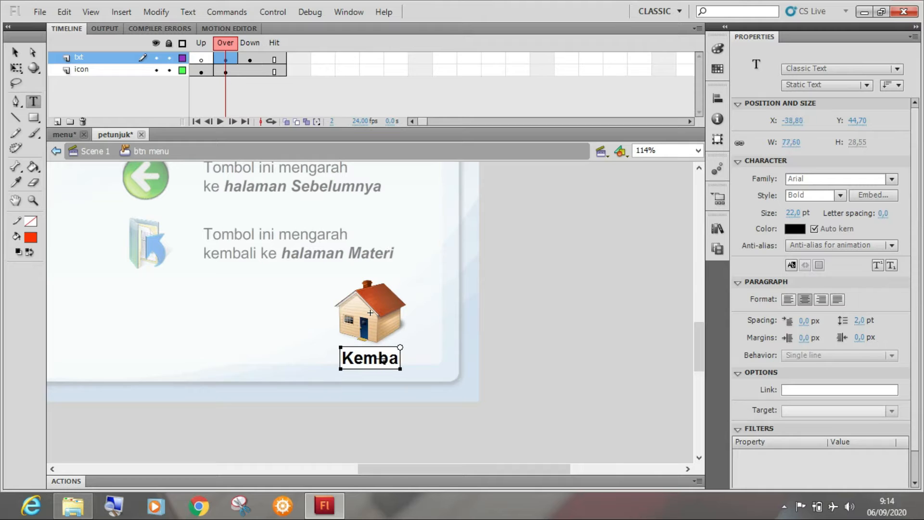
type("Menu")
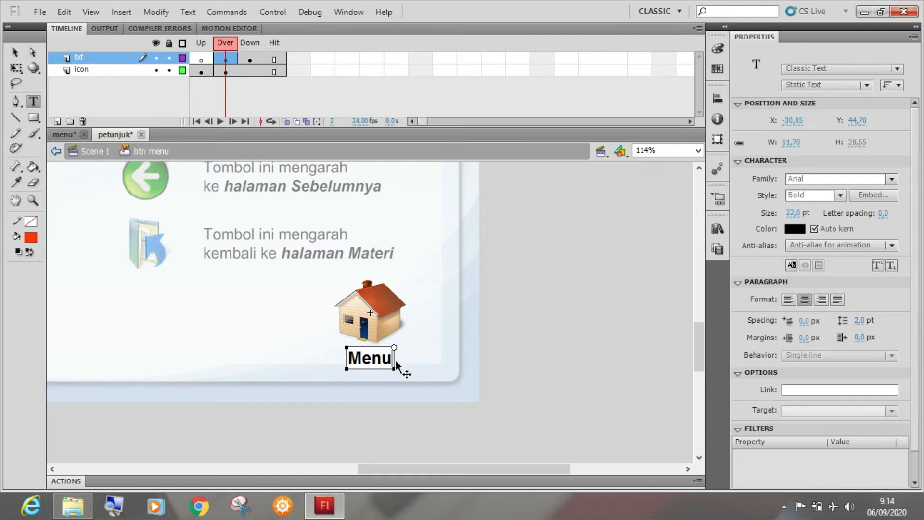
Change the red Petunjuk label in the Down frame of the txt layer to Menu.
left_click(249, 58)
left_click(379, 359)
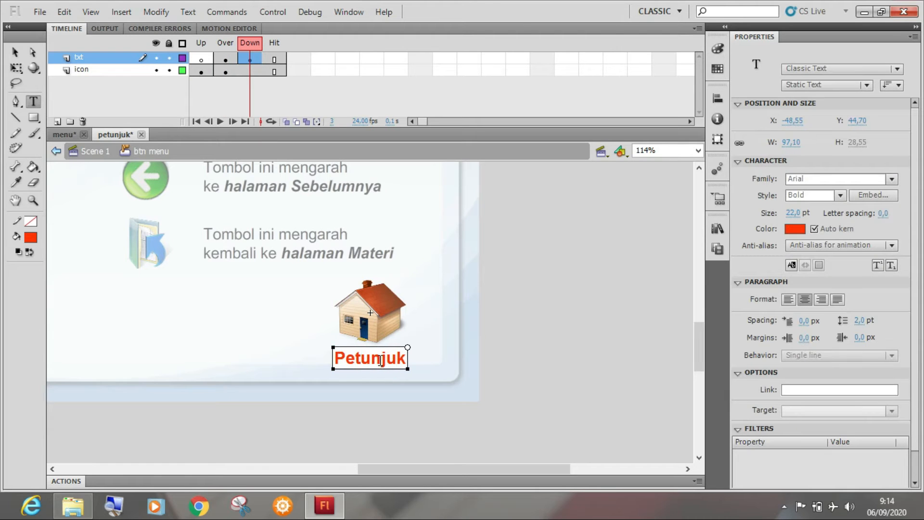
double_click(381, 360)
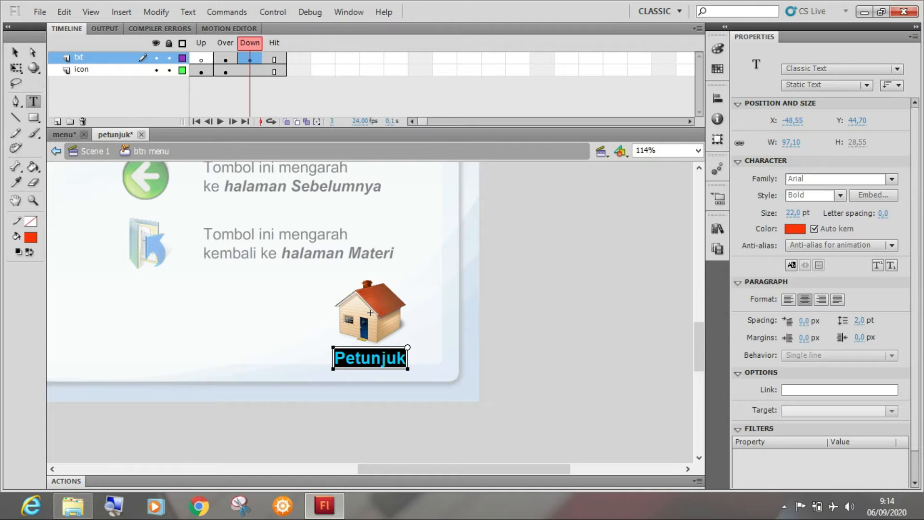
type("Menu")
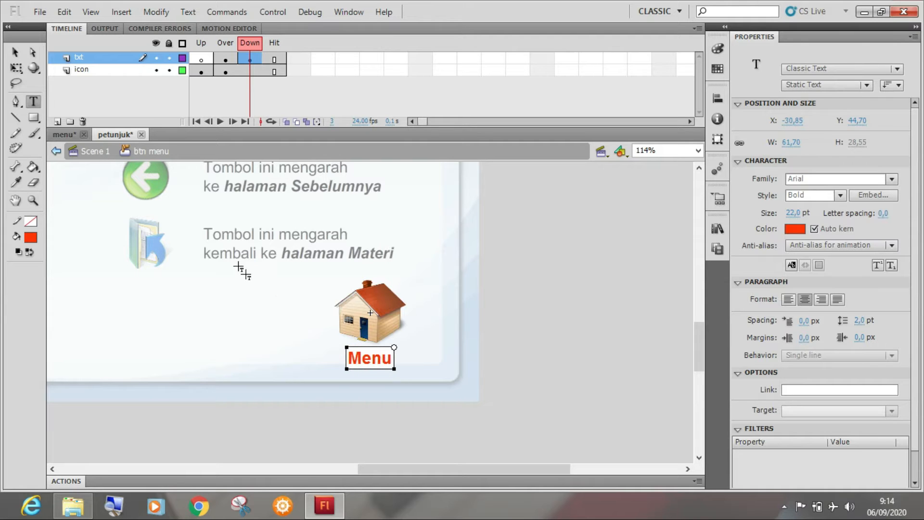
left_click(15, 54)
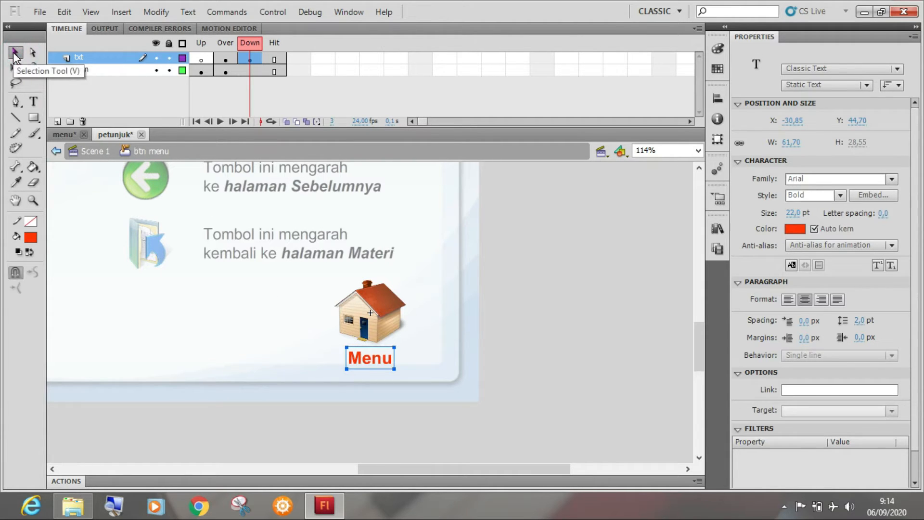
Review the button's Over and Up states.
mouse_move(233, 42)
left_mouse_down()
mouse_move(202, 43)
mouse_move(259, 39)
mouse_move(213, 42)
mouse_move(243, 39)
mouse_move(225, 42)
left_mouse_up()
left_click(275, 304)
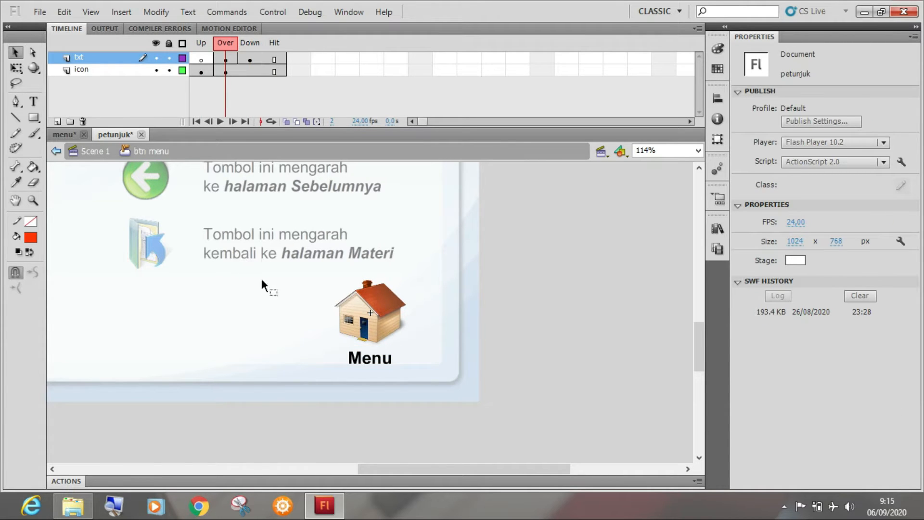
left_click_drag(224, 43, 204, 60)
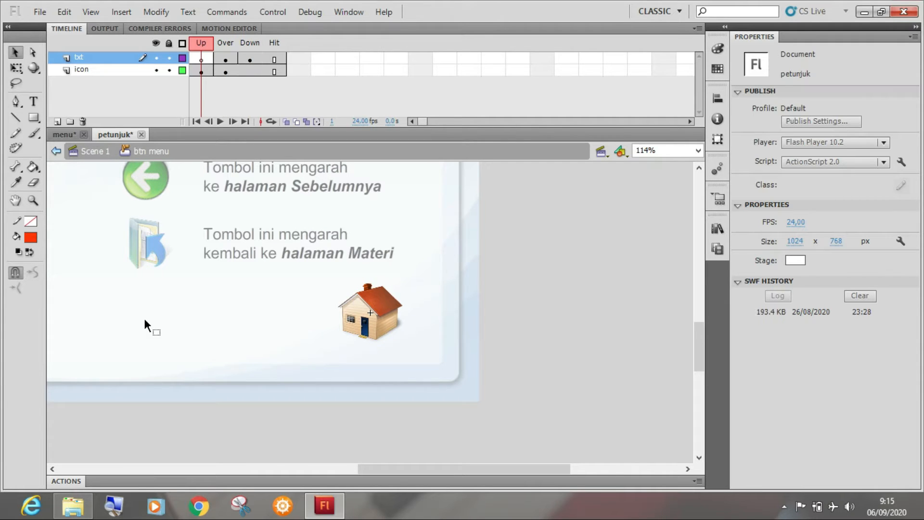
Save the file, test the movie scaled to Show All to check the house button's rollover, and close the preview.
key("ctrl+s")
key("ctrl+Return")
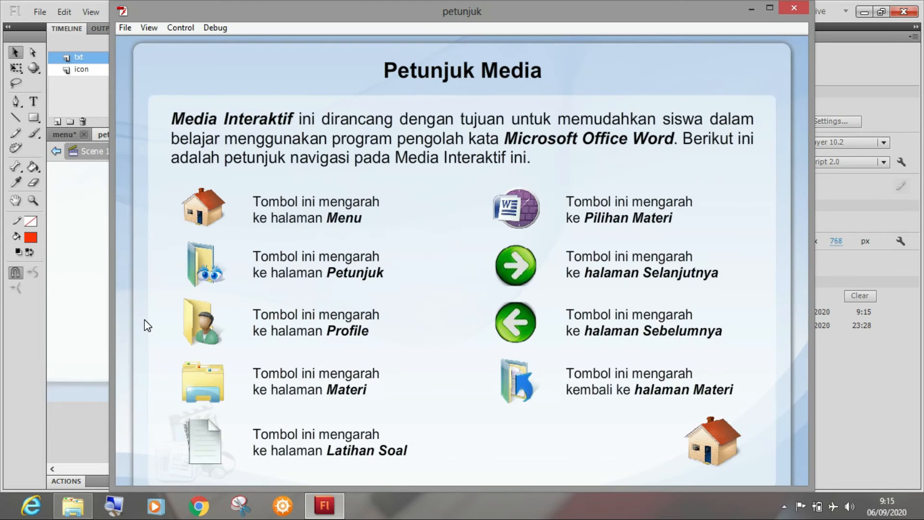
right_click(672, 77)
left_click(711, 129)
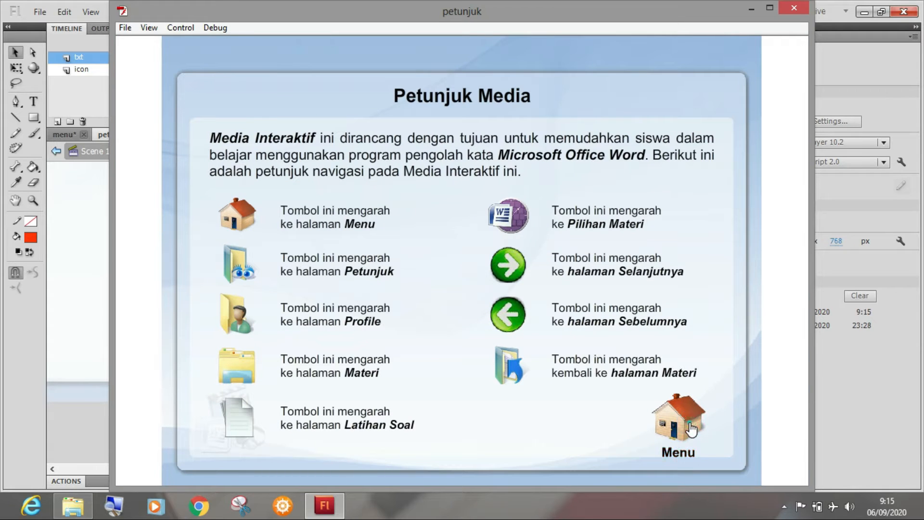
left_click(794, 8)
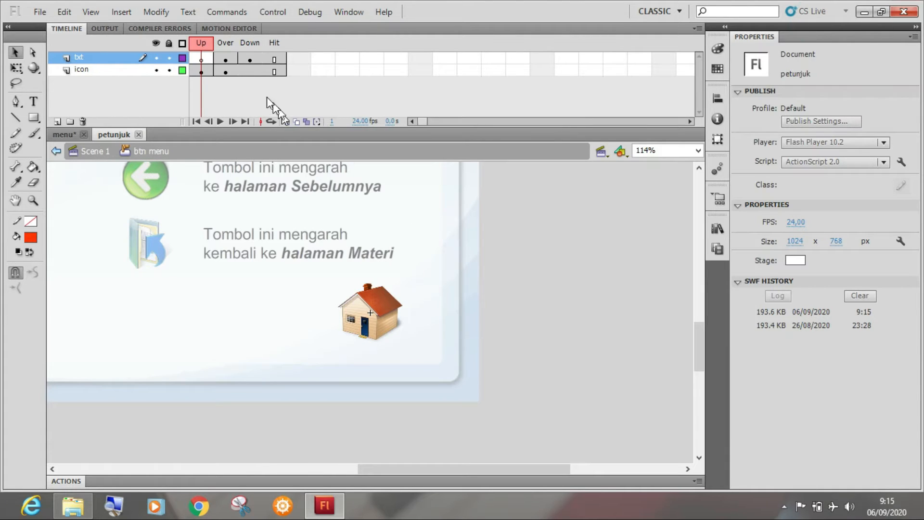
Apply a Brightness color effect of -10% to the house icon in the Down frame of the icon layer.
left_click(225, 71)
left_click(389, 319)
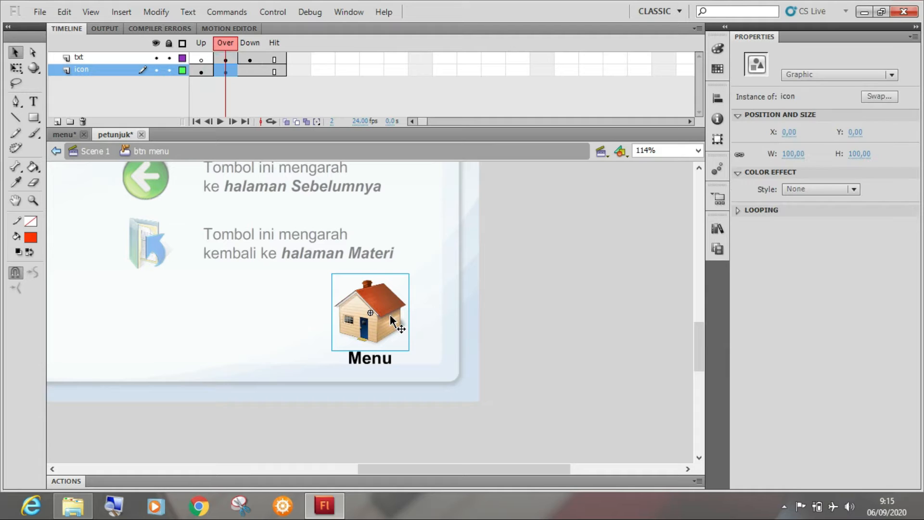
left_click(254, 72)
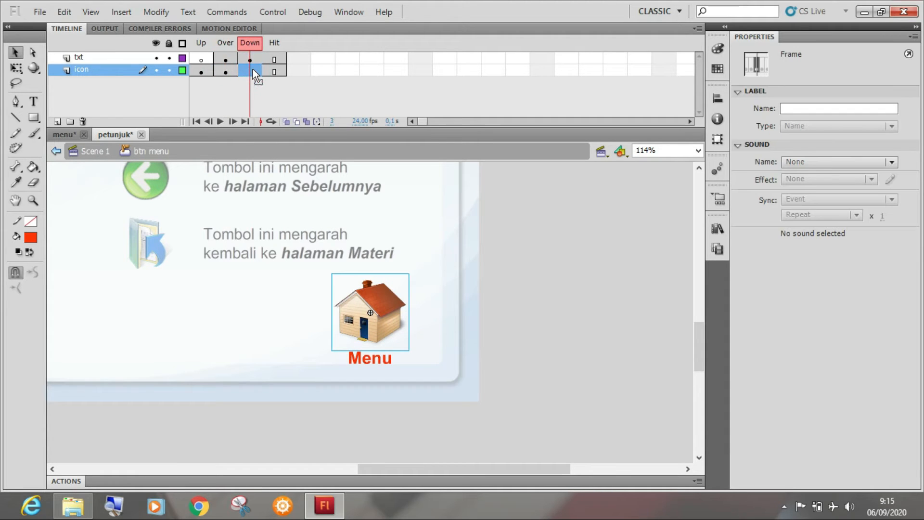
left_click(388, 313)
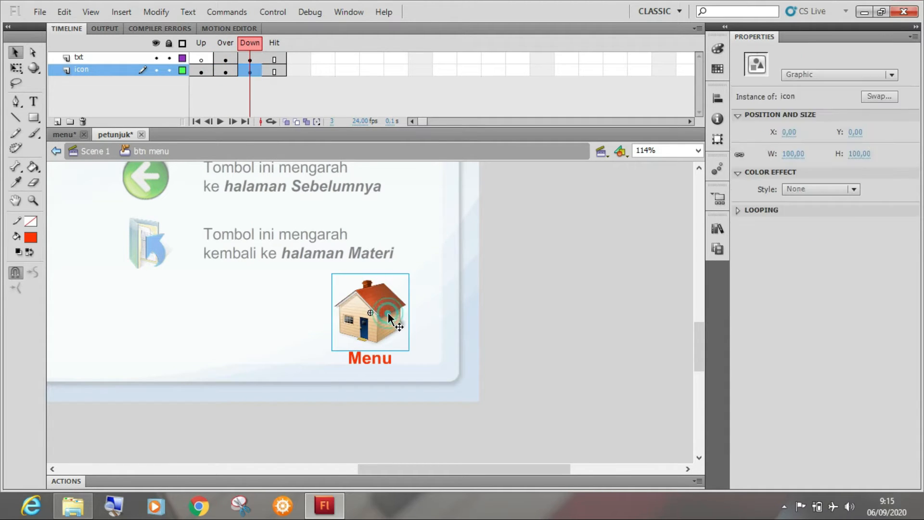
left_click(840, 190)
left_click(837, 219)
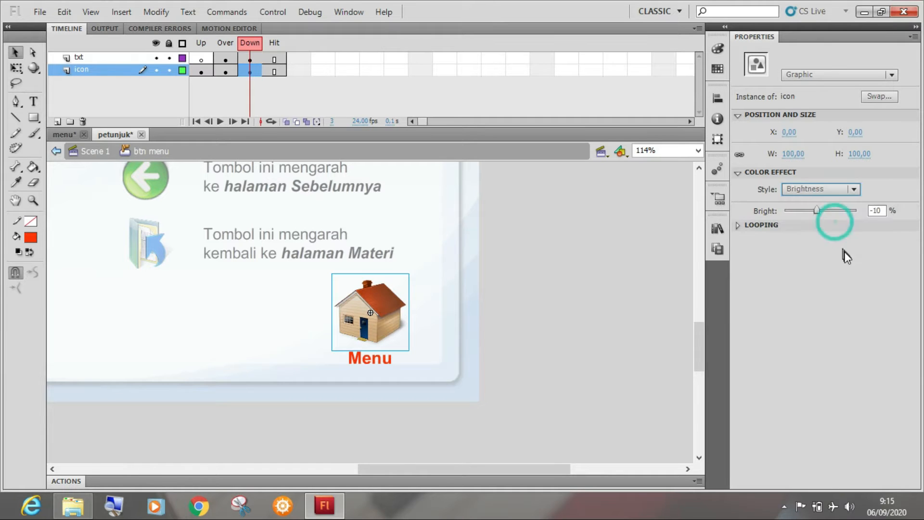
left_click(575, 337)
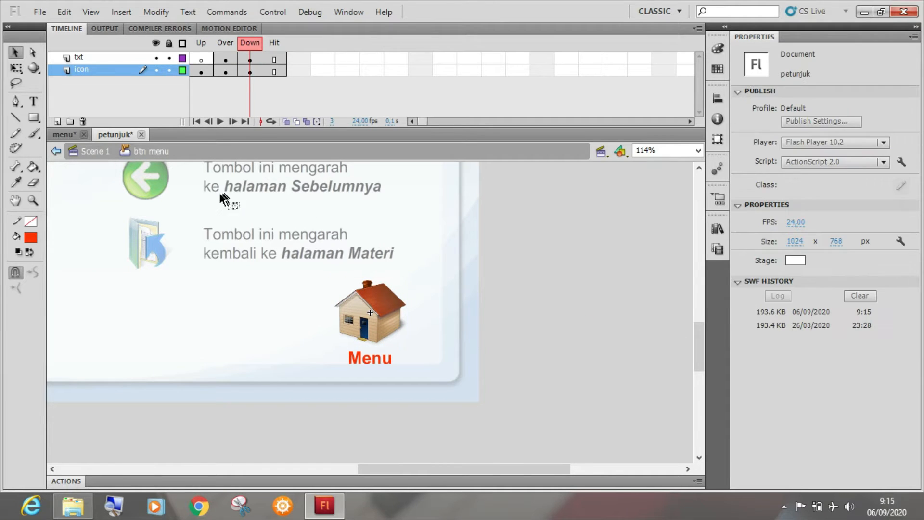
Save the file and test the pressed state of the house button in the movie preview scaled to Show All.
key("ctrl+s")
key("ctrl+Return")
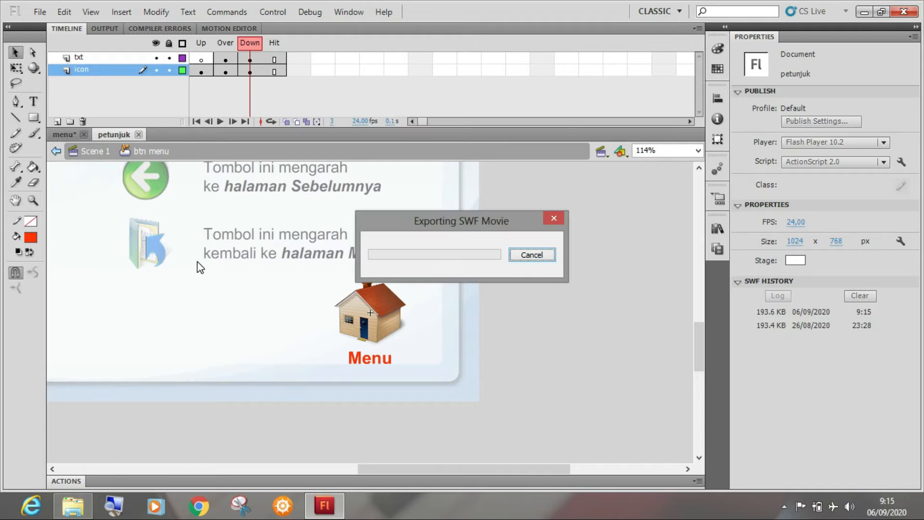
right_click(543, 321)
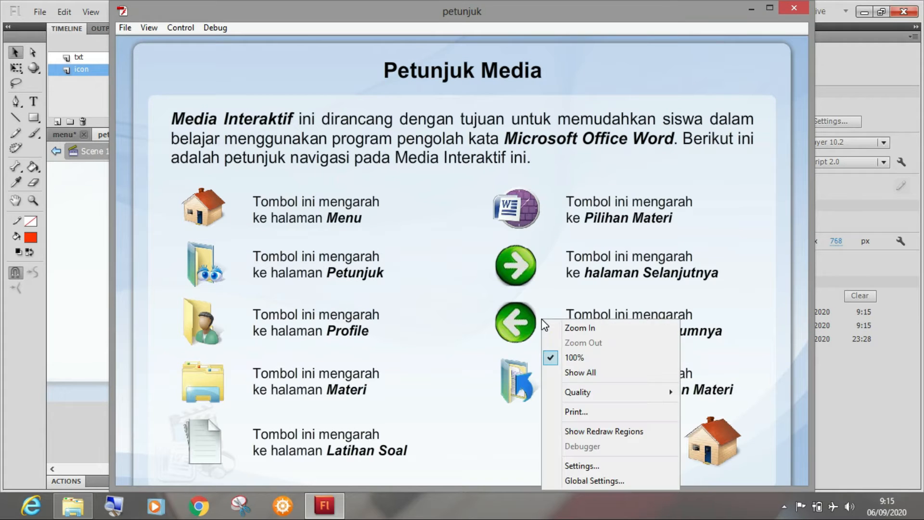
left_click(562, 372)
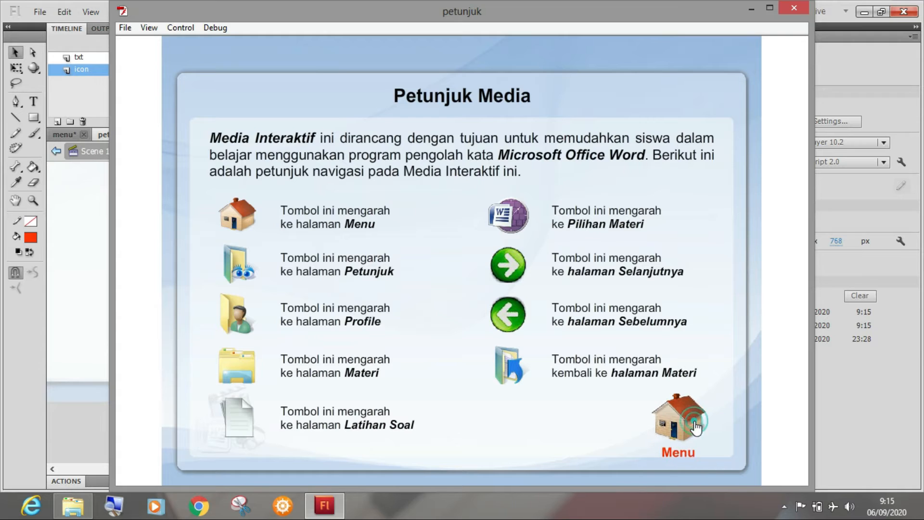
left_click(679, 423)
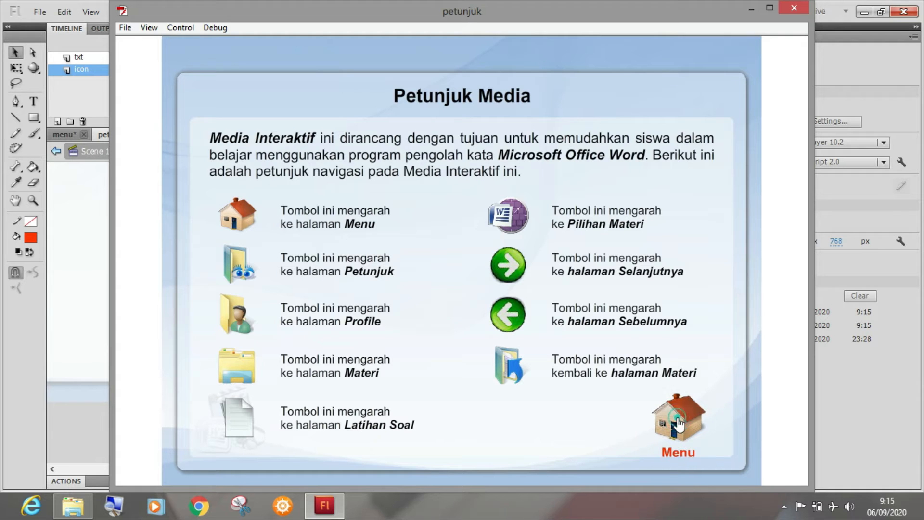
left_click(799, 8)
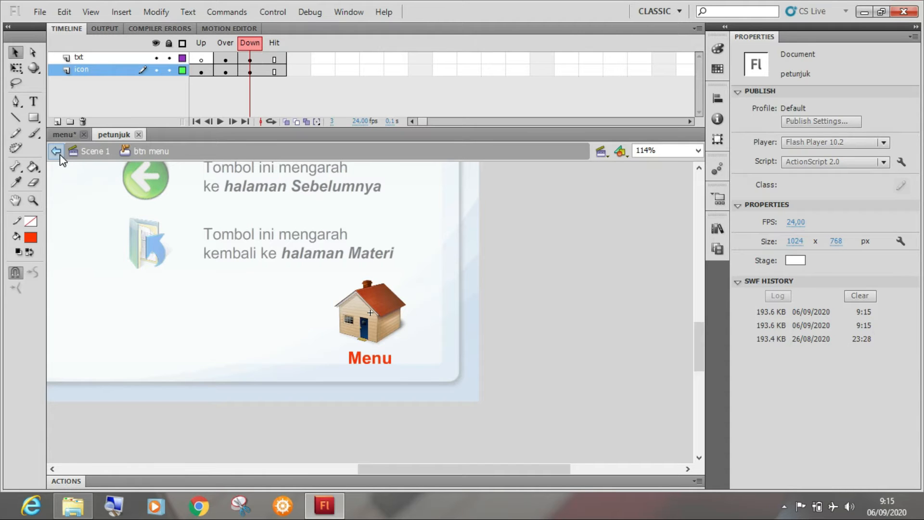
Leave the btn menu symbol for Scene 1 and fit the whole frame in view.
left_click(58, 152)
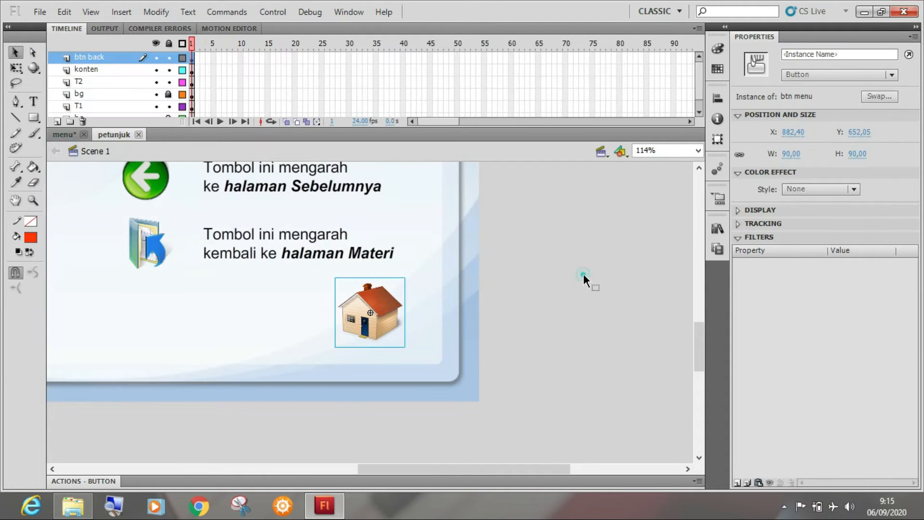
left_click(584, 274)
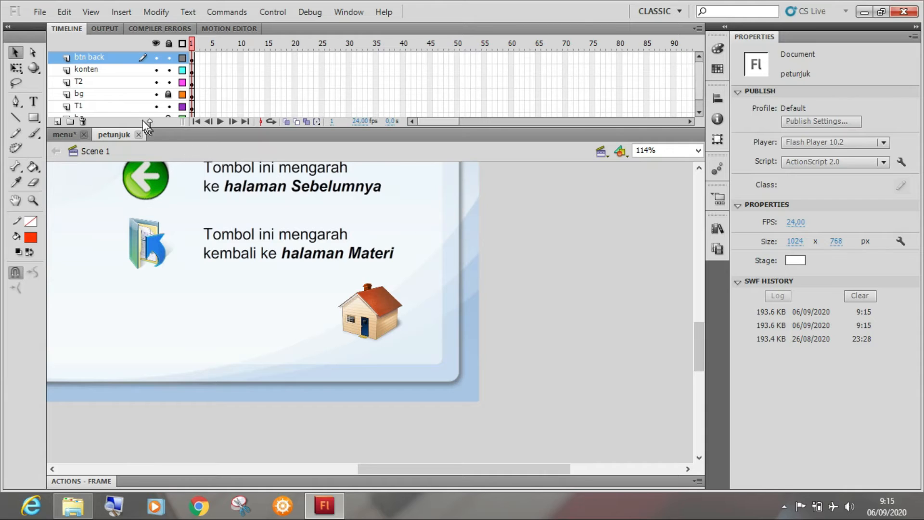
left_click(699, 153)
left_click(685, 172)
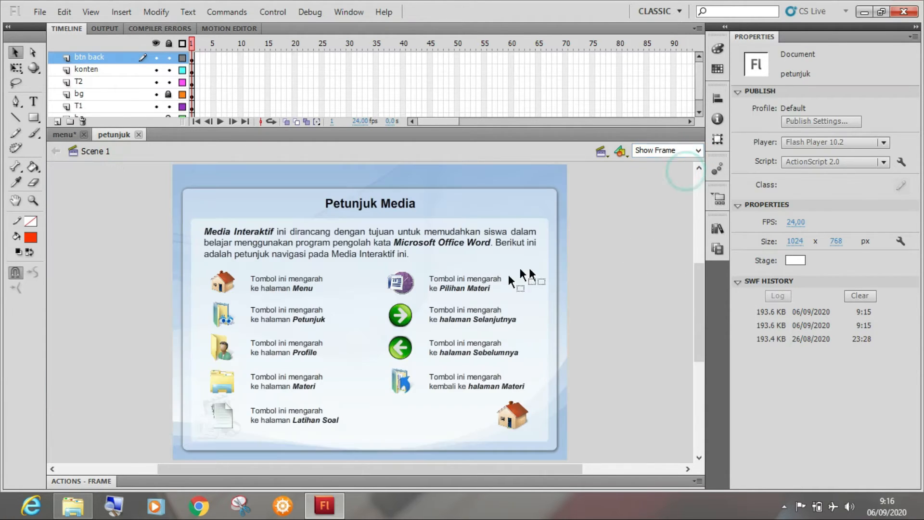
Copy the btn back layer with the house menu button from the petunjuk file's timeline.
left_click(512, 415)
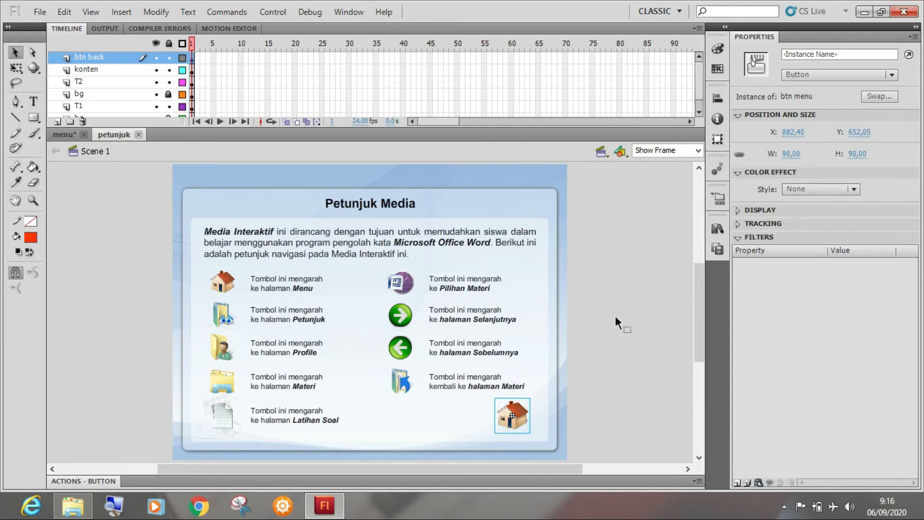
left_click(99, 58)
left_click(105, 247)
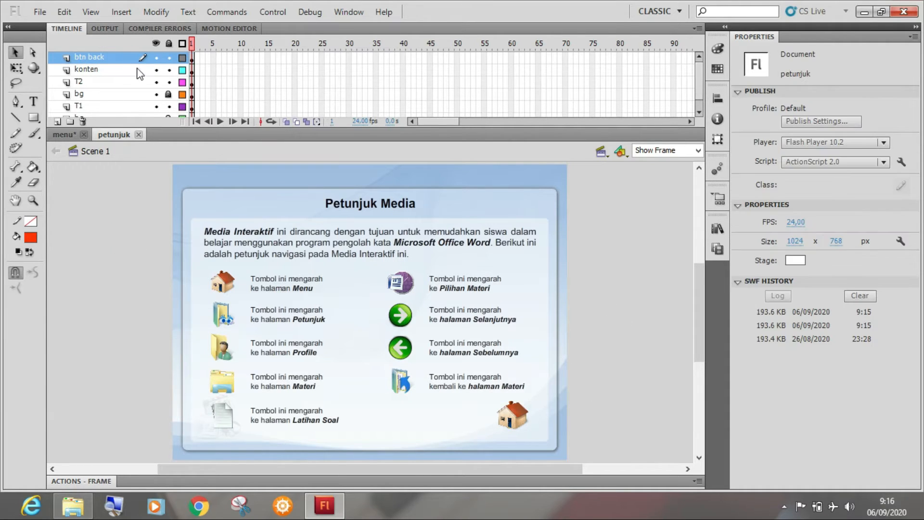
left_click(104, 58)
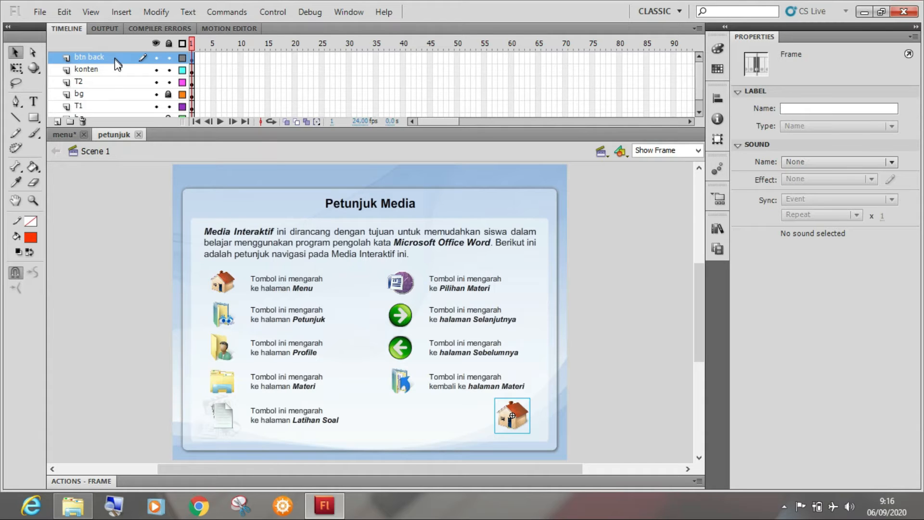
right_click(110, 59)
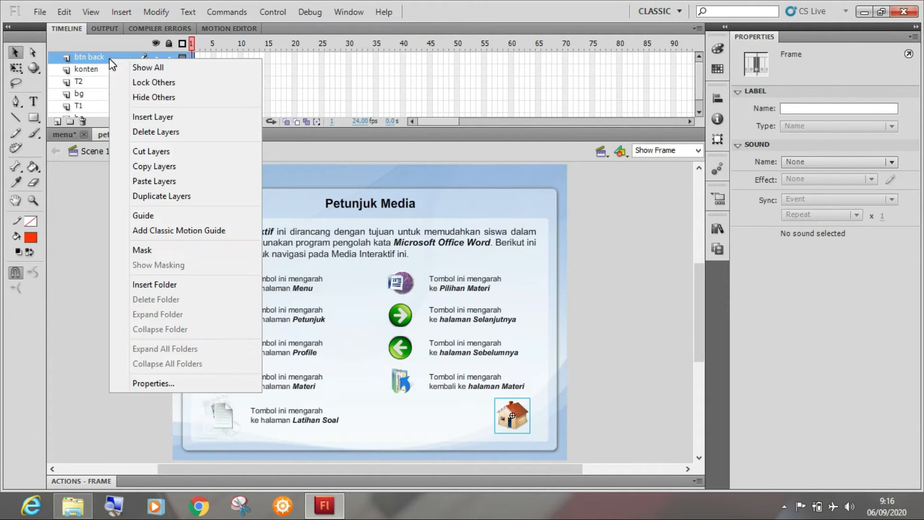
left_click(159, 169)
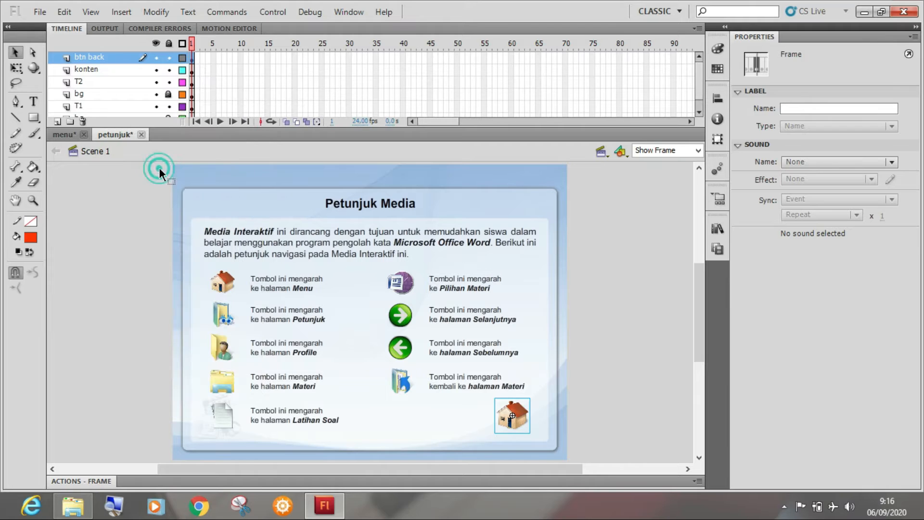
left_click(124, 198)
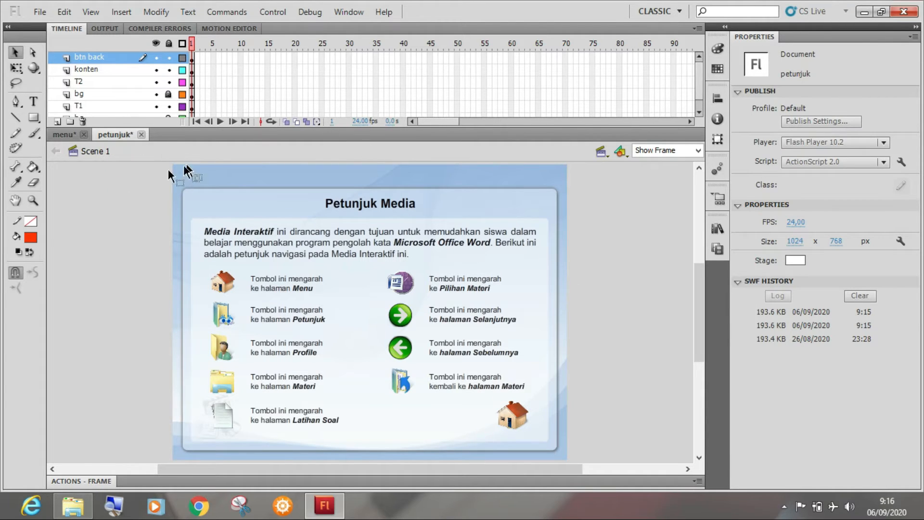
Open the recent materi file and fit the whole frame in view.
left_click(42, 12)
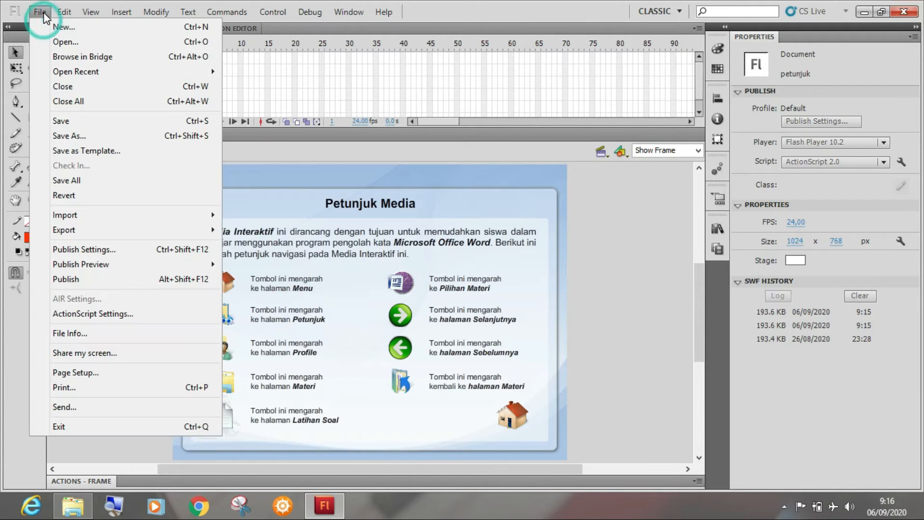
mouse_move(149, 70)
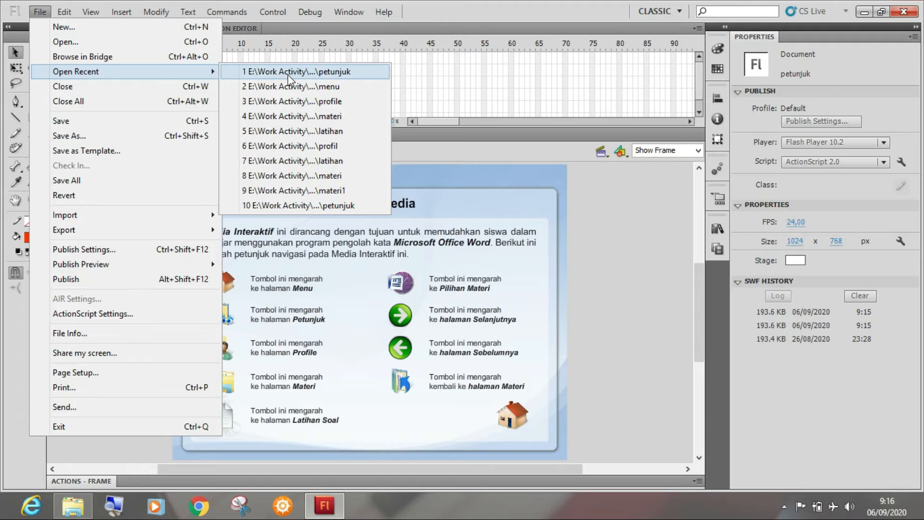
left_click(339, 117)
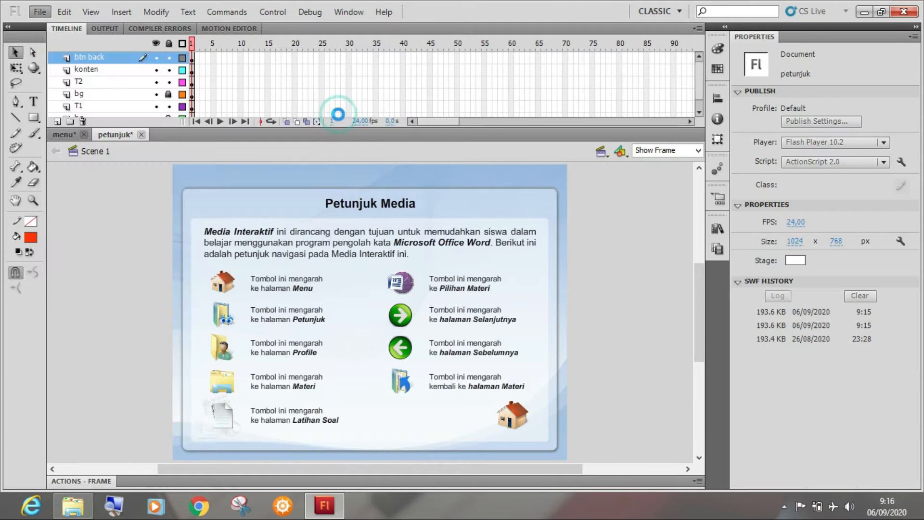
left_click(698, 150)
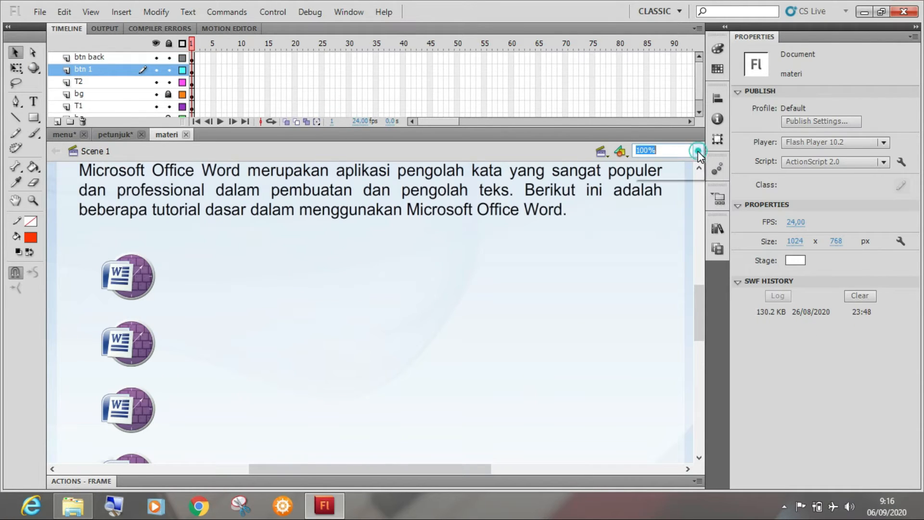
left_click(686, 171)
left_click(607, 241)
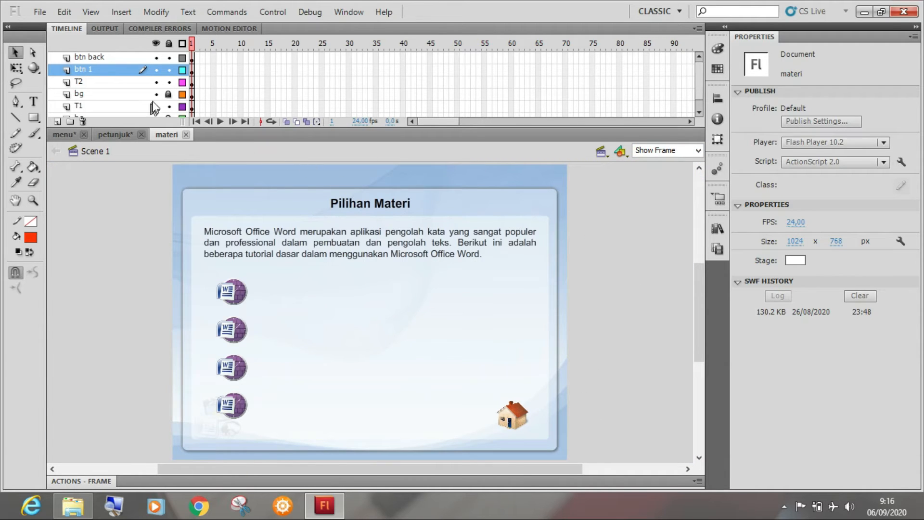
Delete the old btn back layer from the materi file and paste the copied layer above btn 1.
left_click(90, 59)
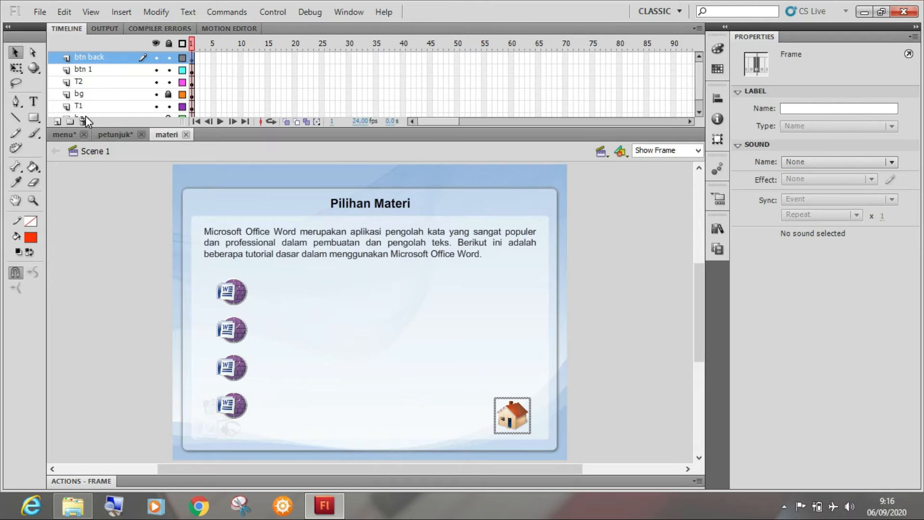
left_click(84, 120)
right_click(103, 57)
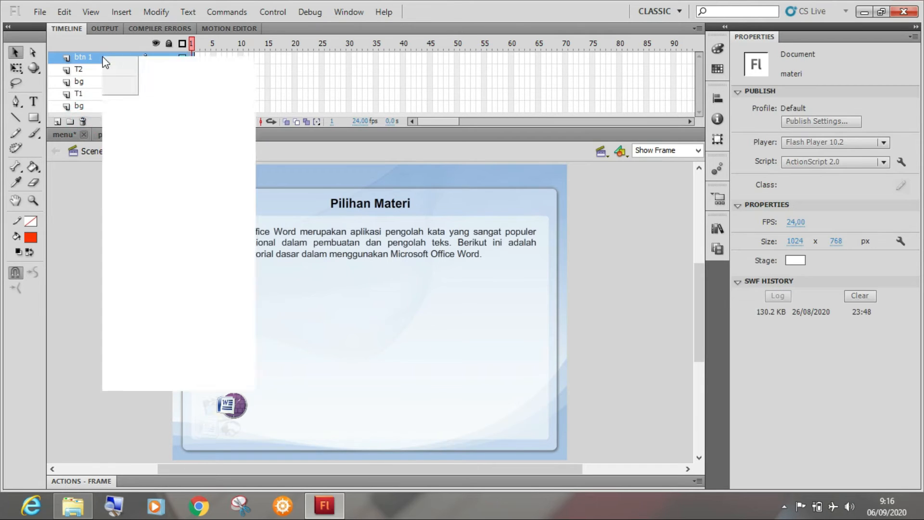
left_click(144, 179)
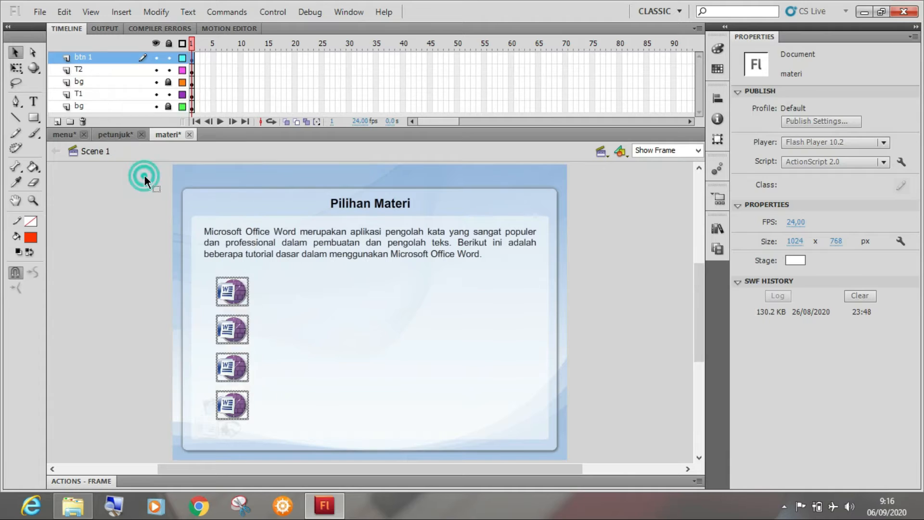